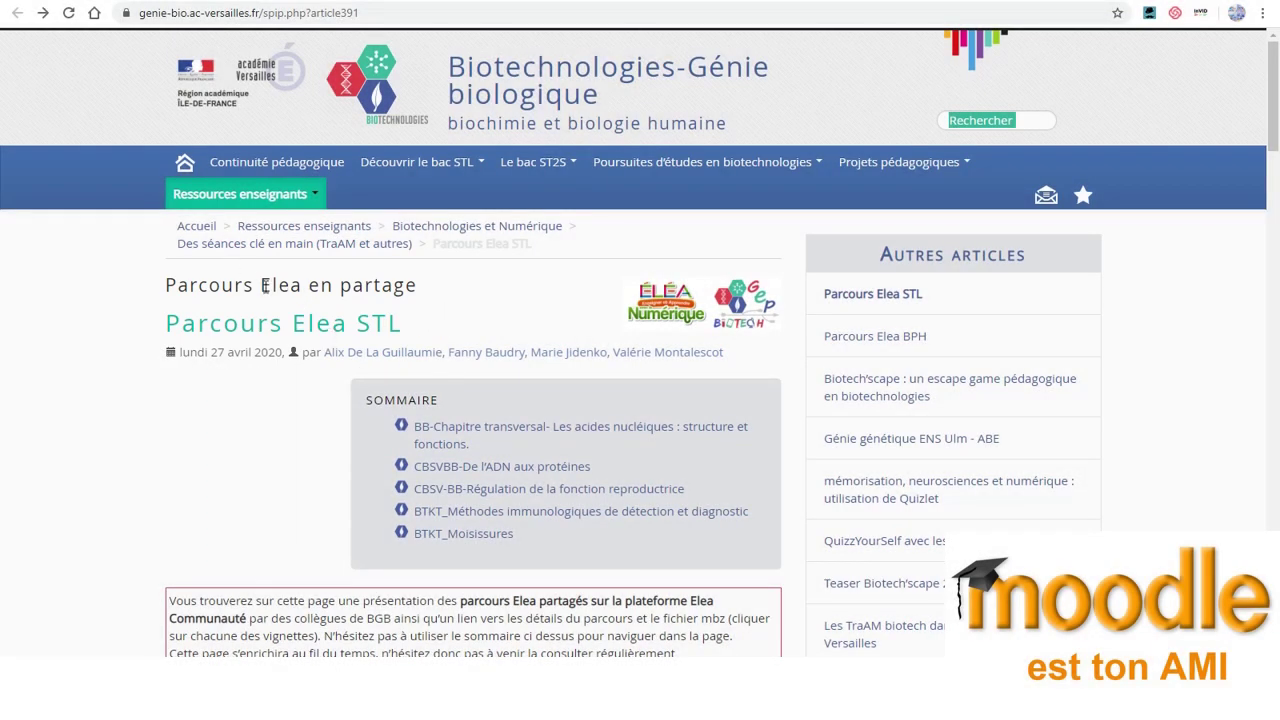
Download the mbz file for the course "BB-Chapitre transversal- Les acides nucléiques : structure et fonctions" from the Parcours Elea STL page
{"action": "left_click_drag", "start_coordinate": [261, 285], "coordinate": [302, 289]}
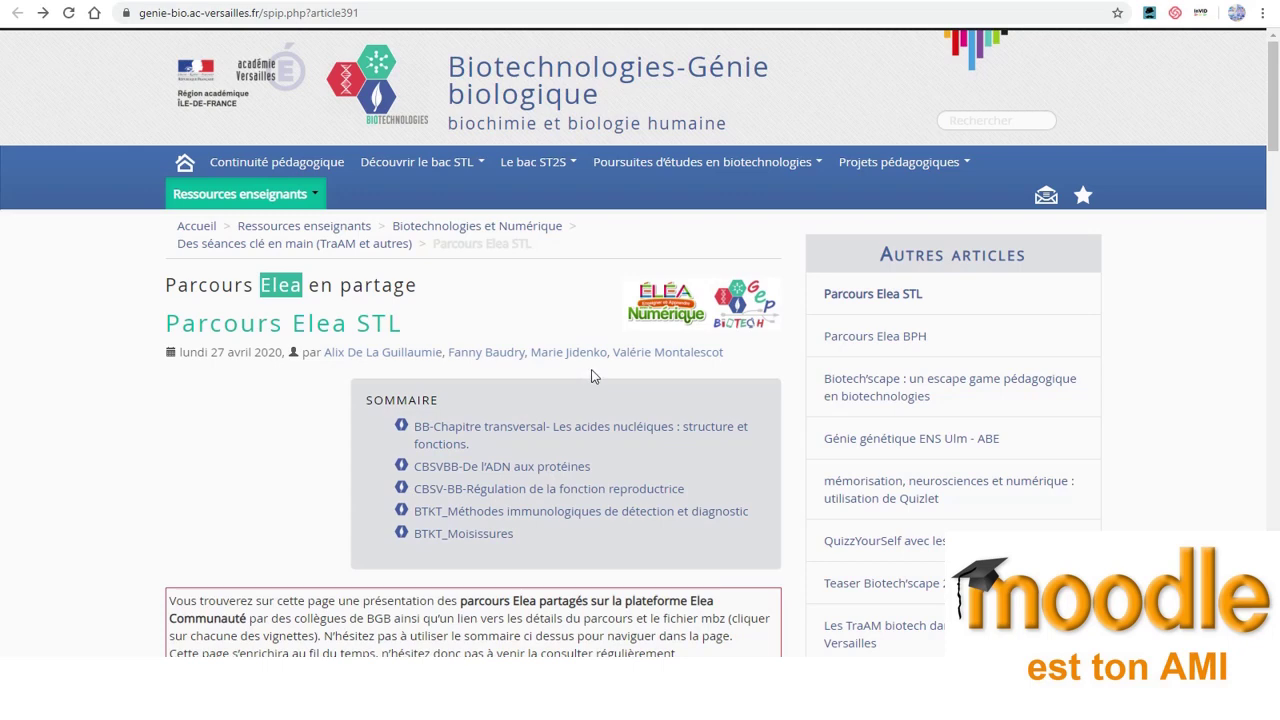
{"action": "scroll", "coordinate": [588, 372], "scroll_direction": "down", "scroll_amount": 1}
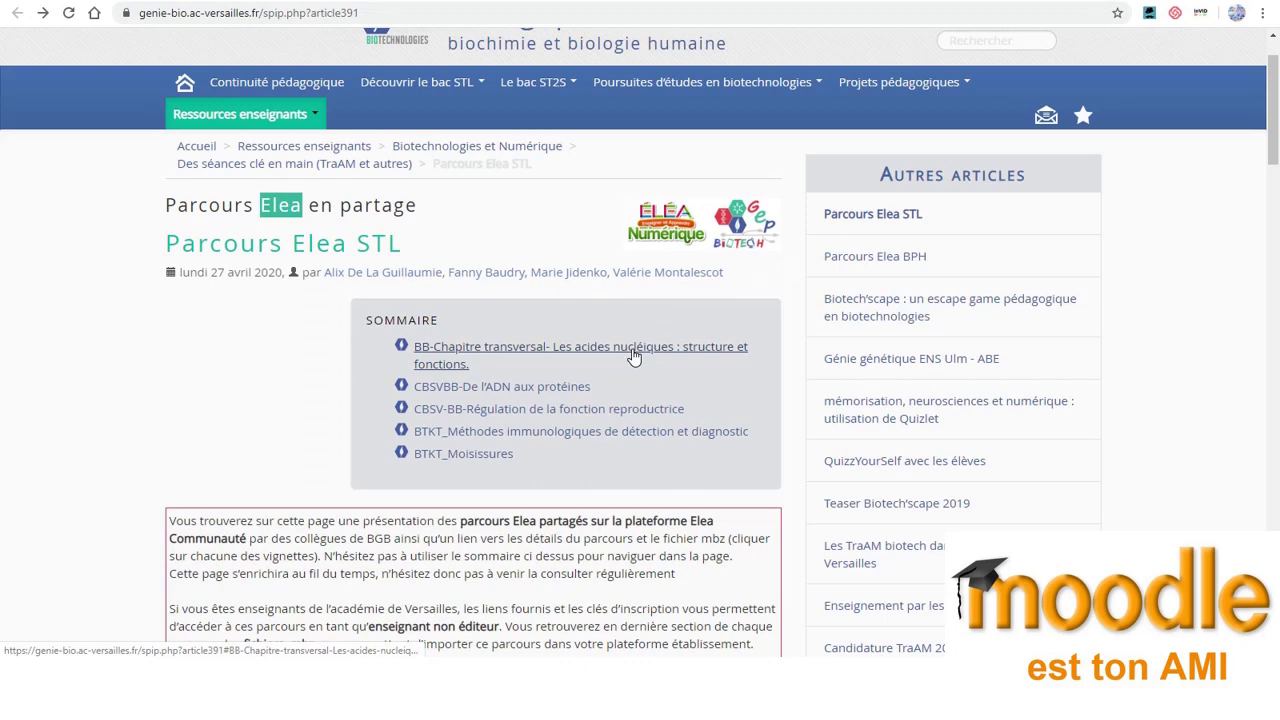
{"action": "scroll", "coordinate": [633, 357], "scroll_direction": "down", "scroll_amount": 1}
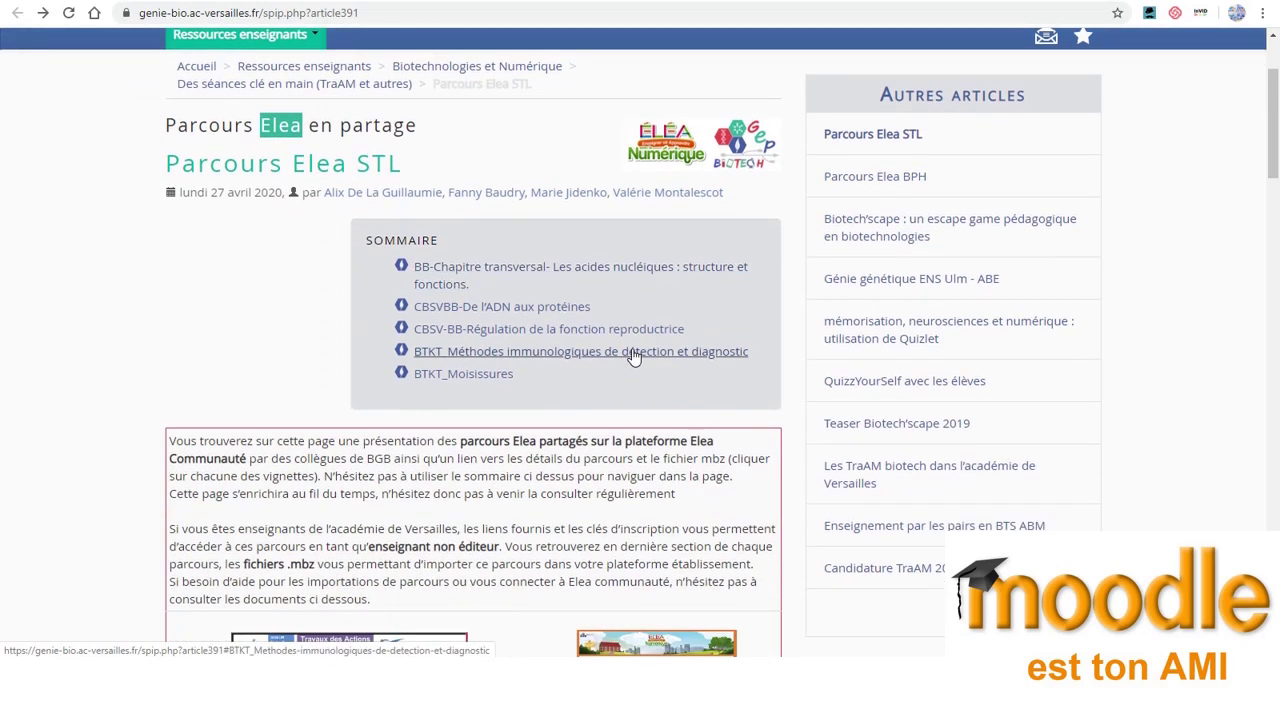
{"action": "scroll", "coordinate": [633, 342], "scroll_direction": "down", "scroll_amount": 5}
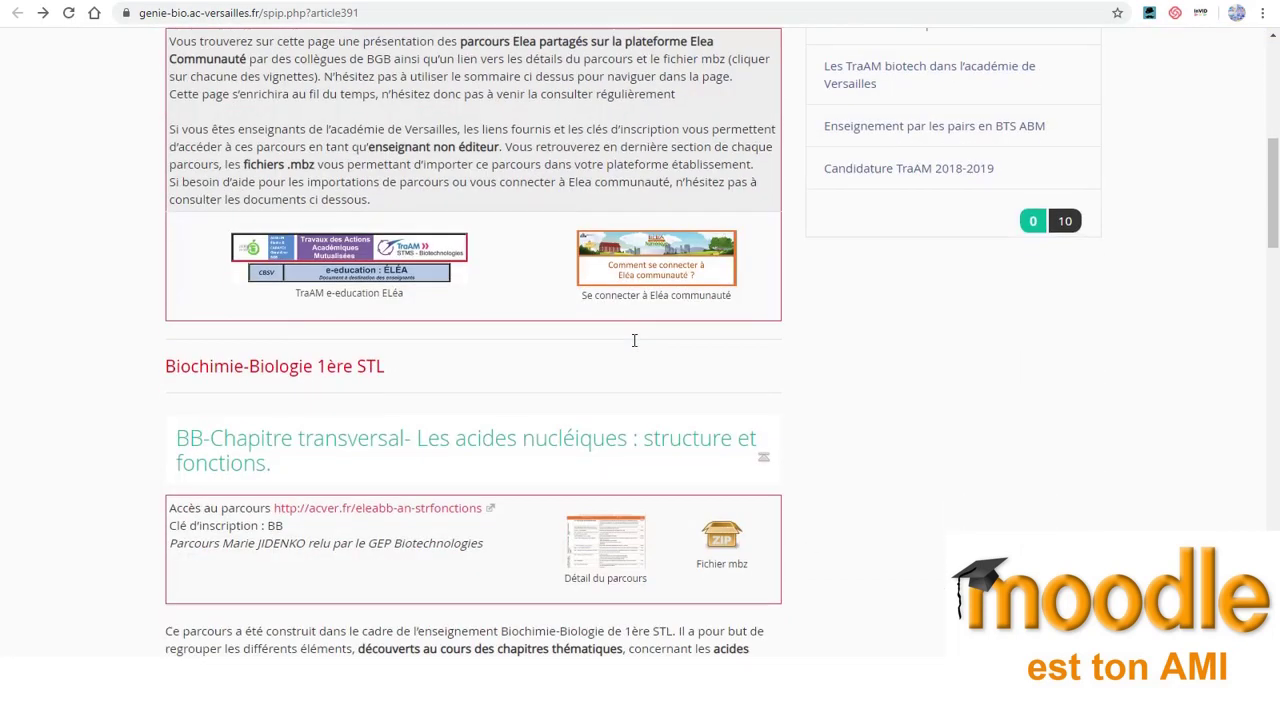
{"action": "scroll", "coordinate": [633, 347], "scroll_direction": "down", "scroll_amount": 2}
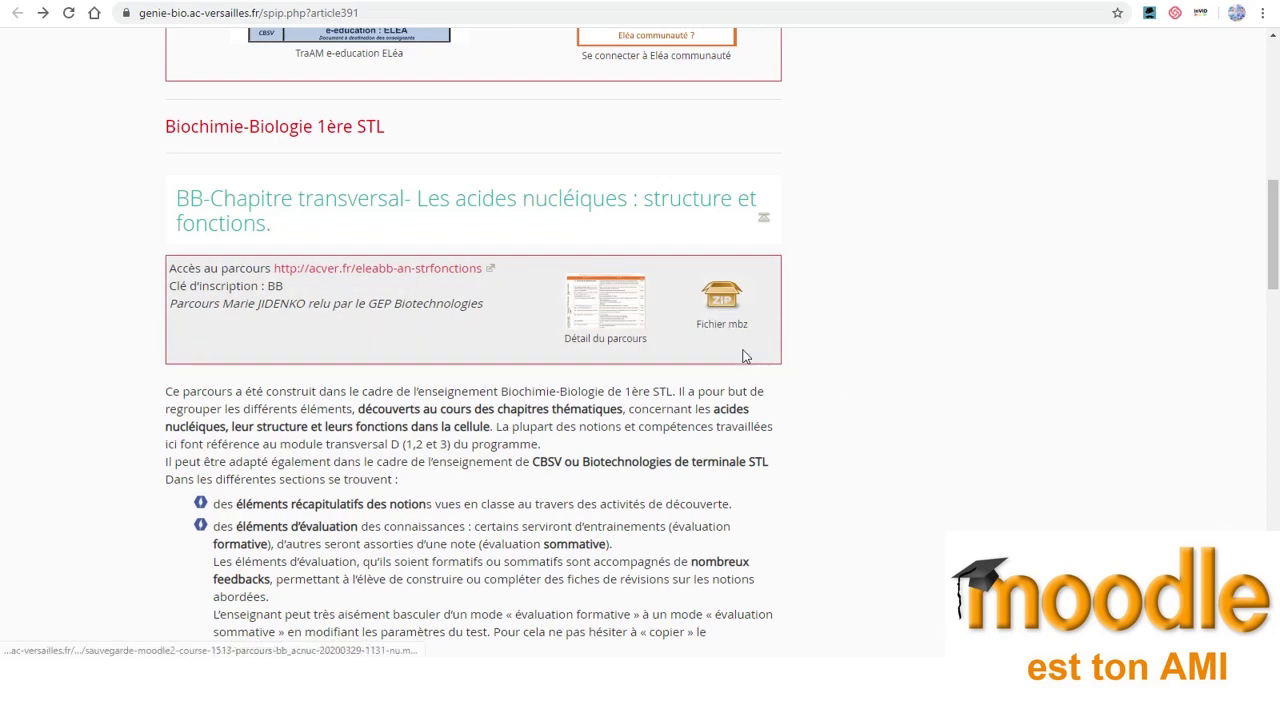
{"action": "left_click", "coordinate": [724, 310]}
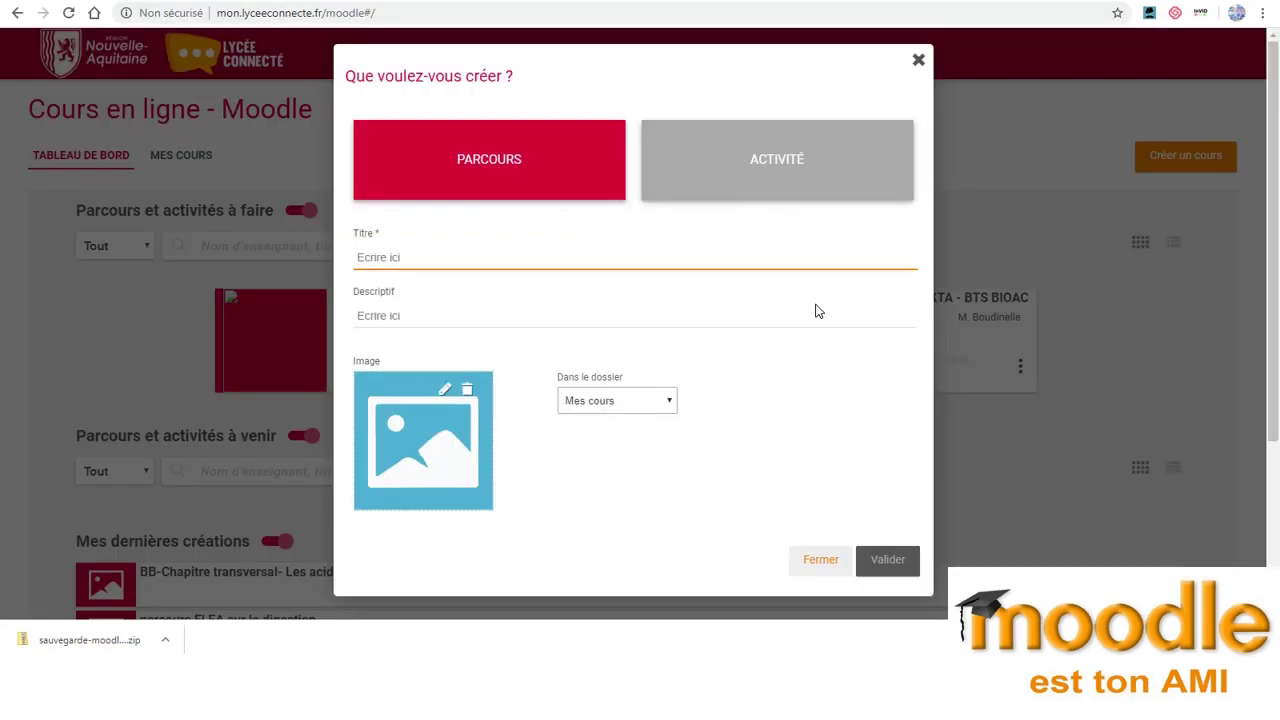
Create a Parcours titled "BB-Chapitre transversal- Les acides nucléiques : structure et fonctions." in Mes cours and open its restore page
{"action": "left_click", "coordinate": [398, 257]}
{"action": "type", "text": "BB-Chapitre transversal- Les acides nucléiques : structure et fonctions."}
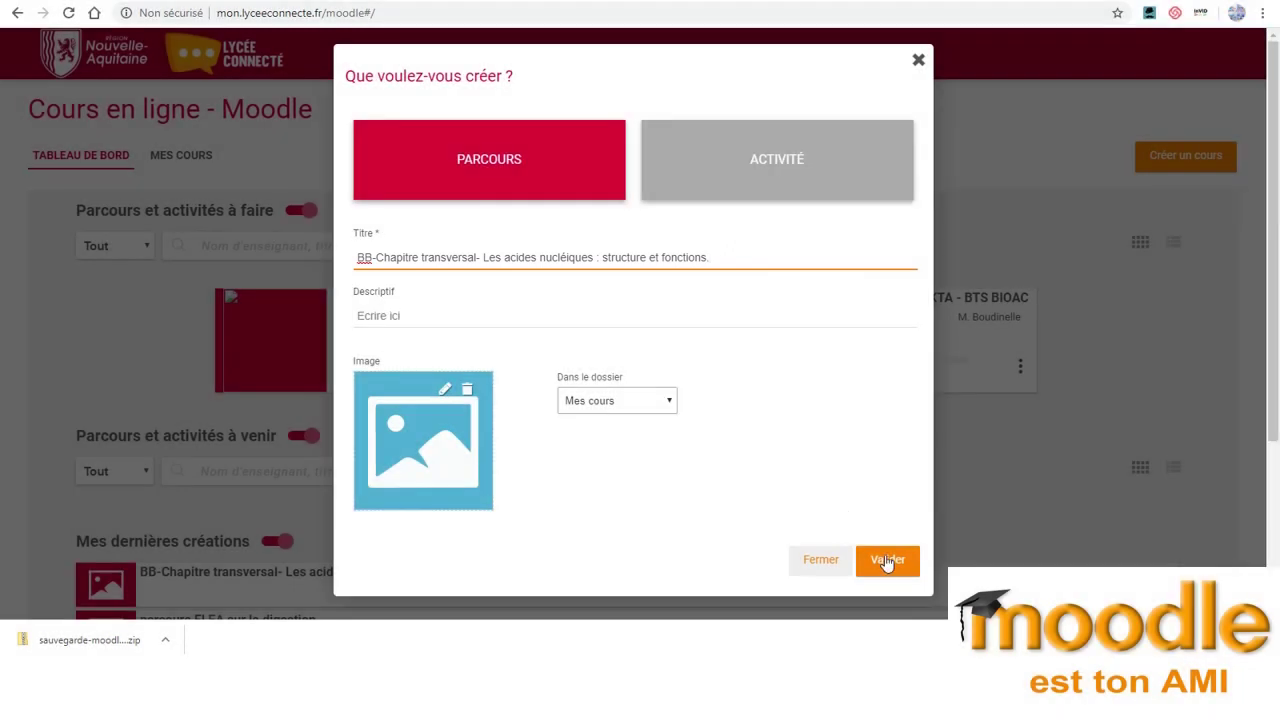
{"action": "left_click", "coordinate": [888, 562]}
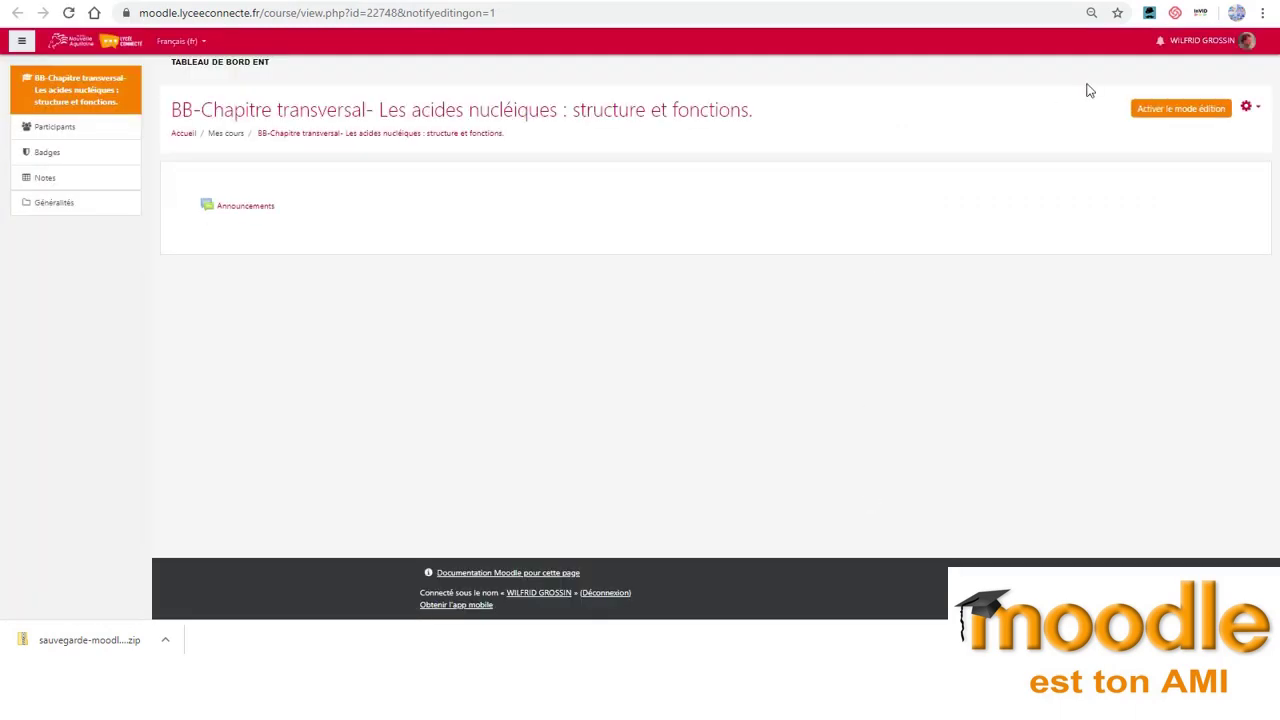
{"action": "left_click", "coordinate": [1246, 108]}
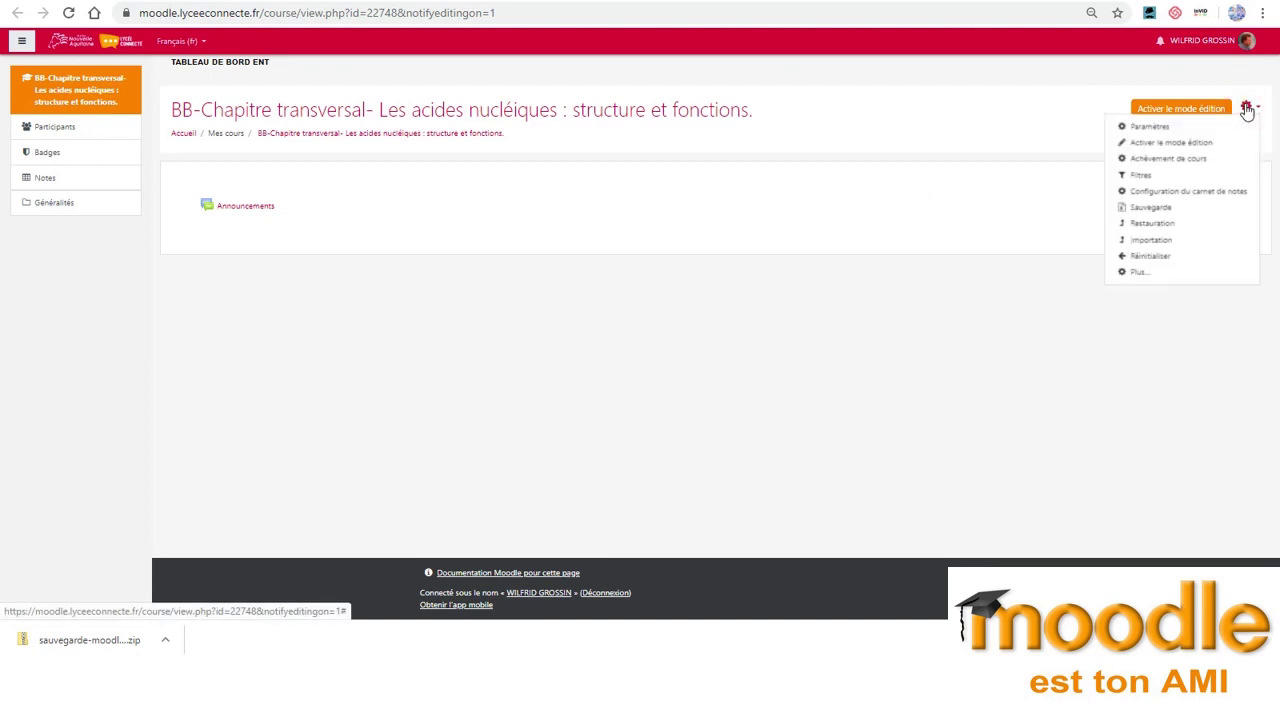
{"action": "left_click", "coordinate": [1158, 229]}
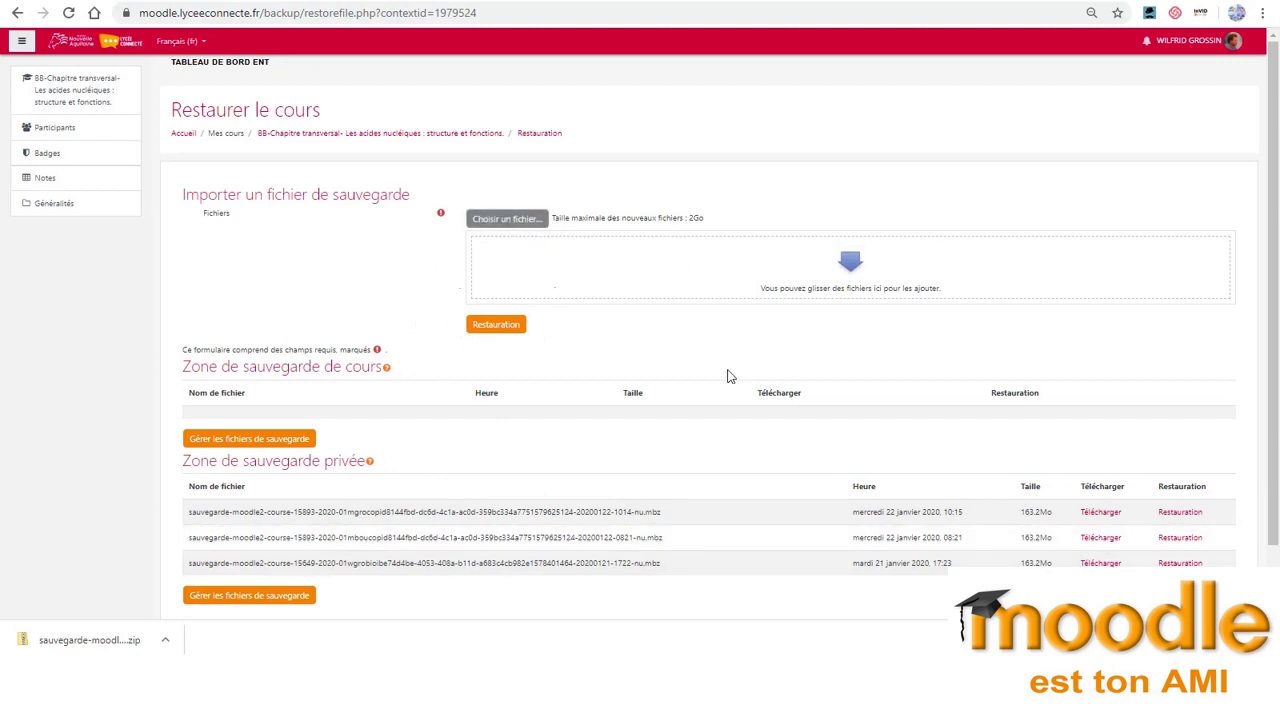
Switch to File Explorer, extract the compressed sauvegarde-moodle2-course-1513 backup in the démo folder, and show the extracted file's full name
{"action": "key", "text": "alt+Tab"}
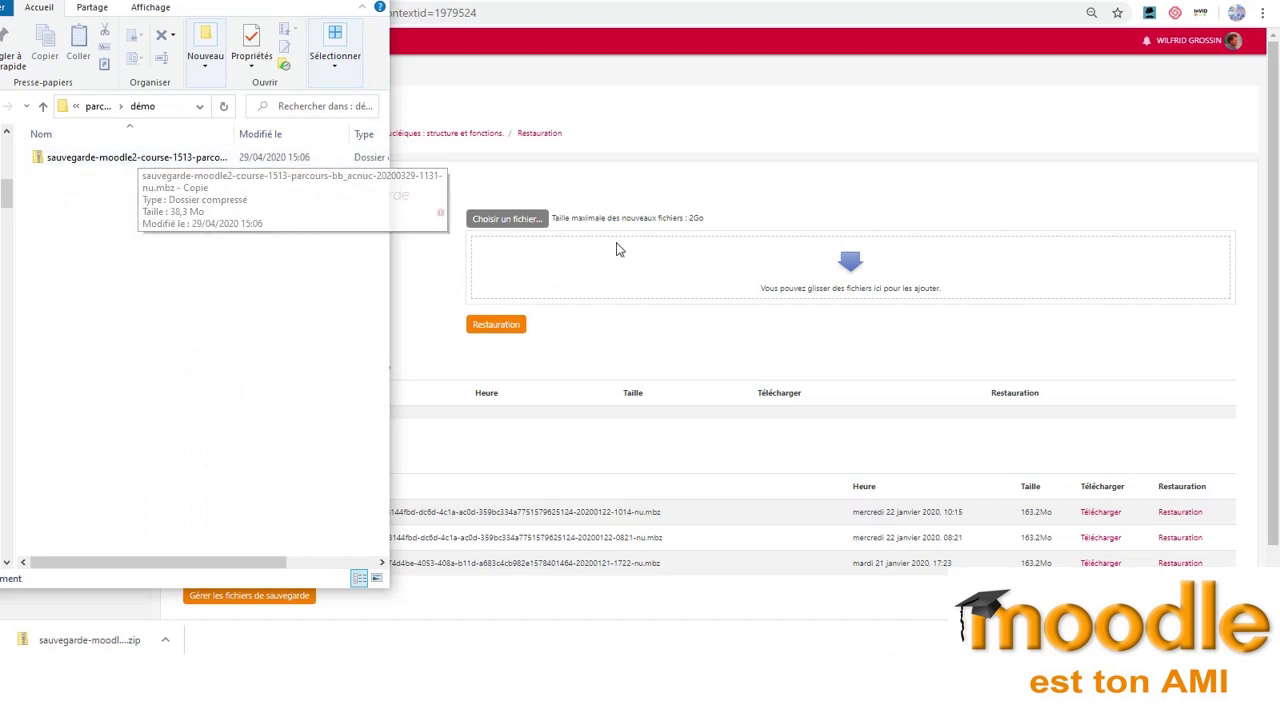
{"action": "right_click", "coordinate": [157, 163]}
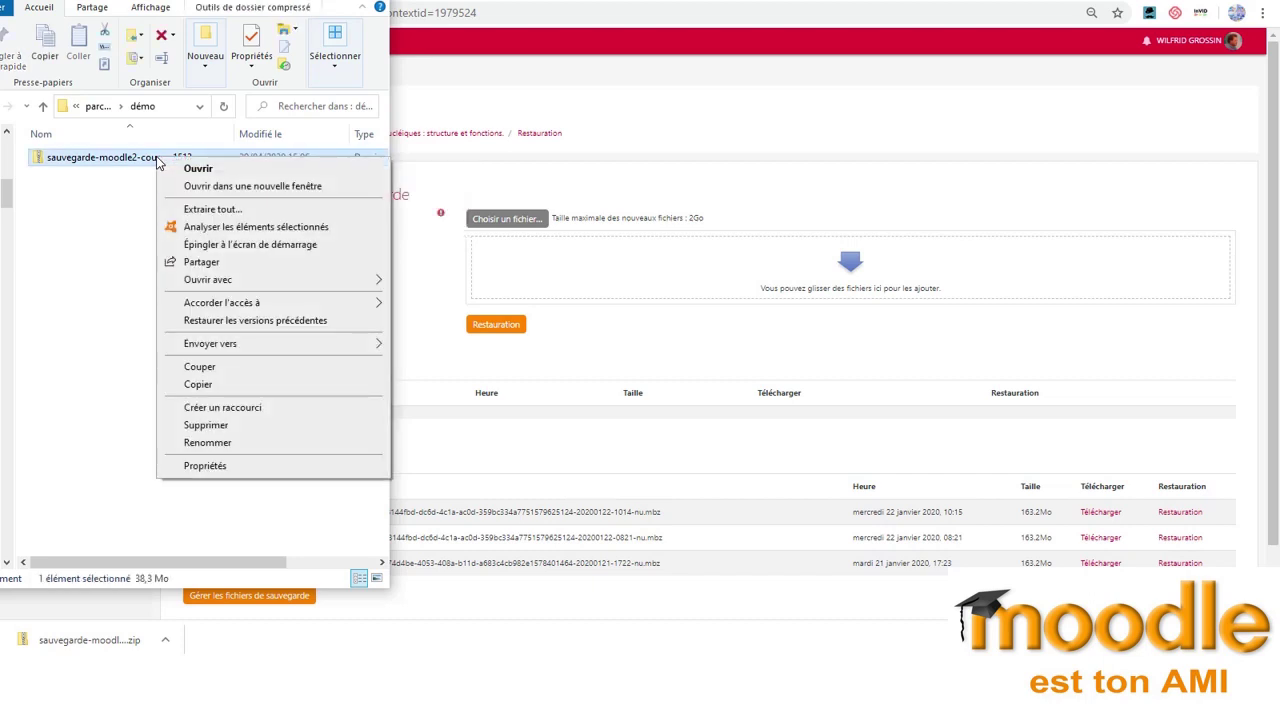
{"action": "left_click", "coordinate": [228, 210]}
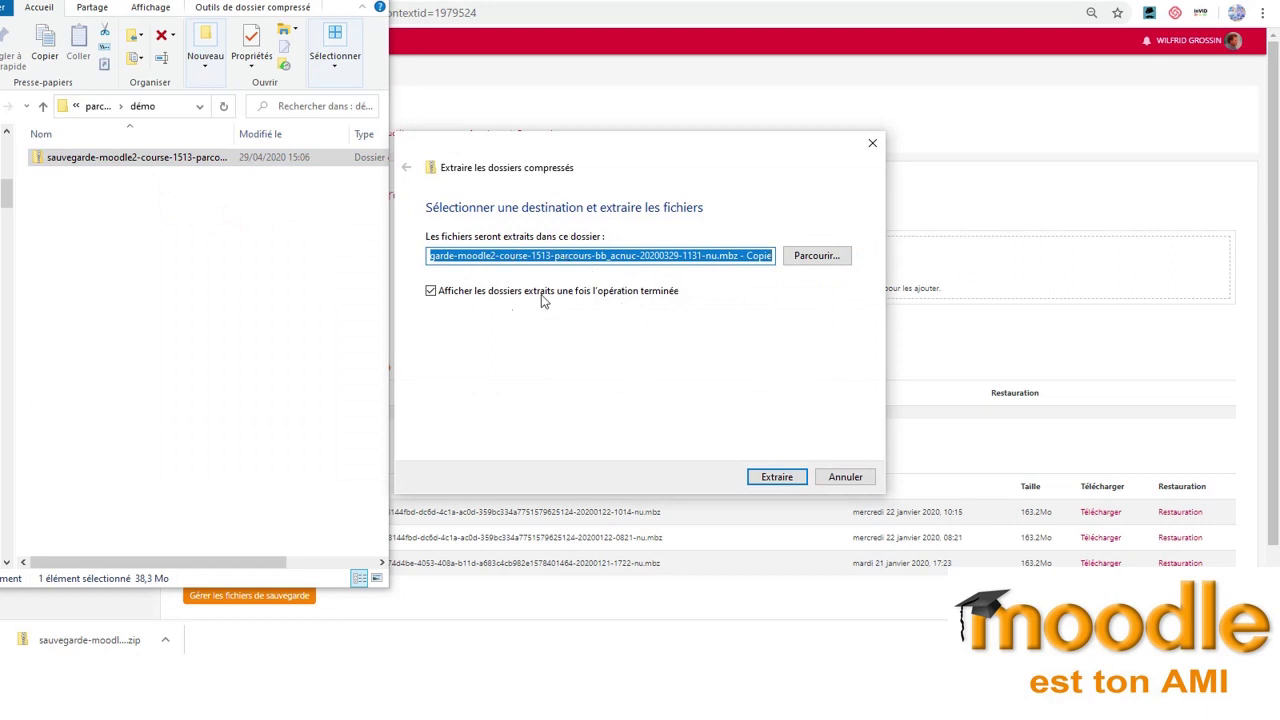
{"action": "left_click", "coordinate": [777, 477]}
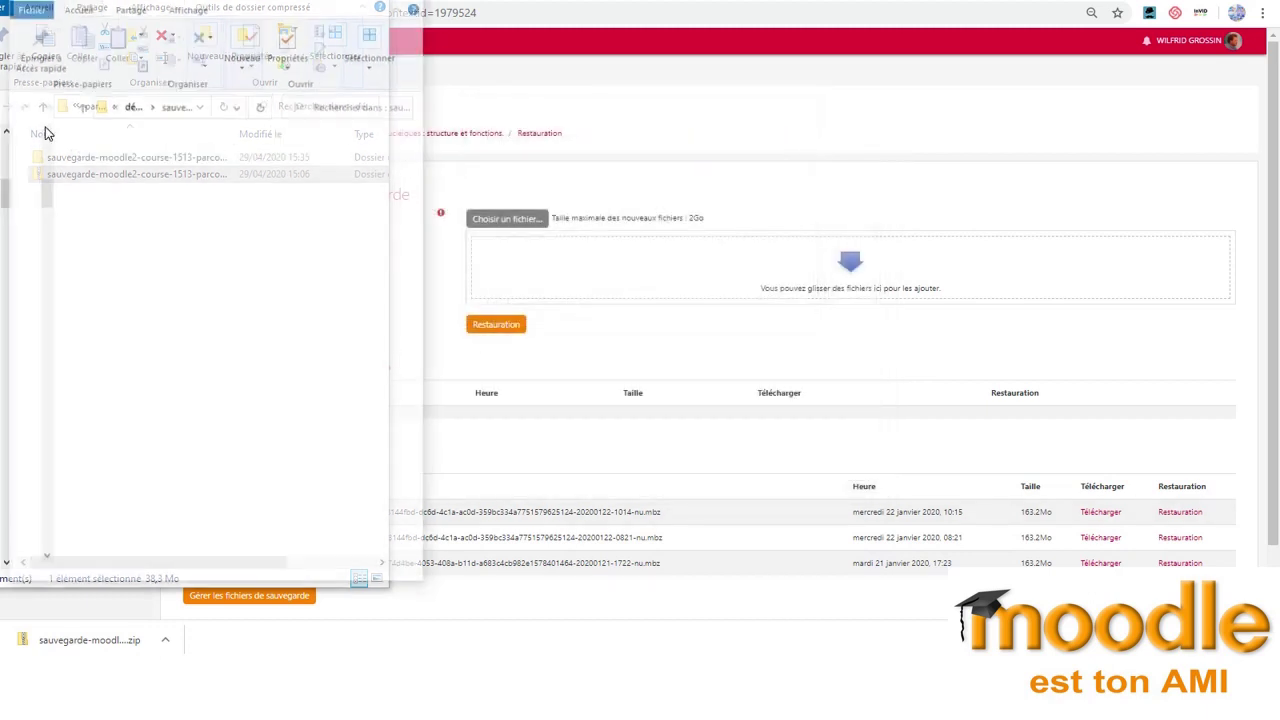
{"action": "left_click", "coordinate": [135, 157]}
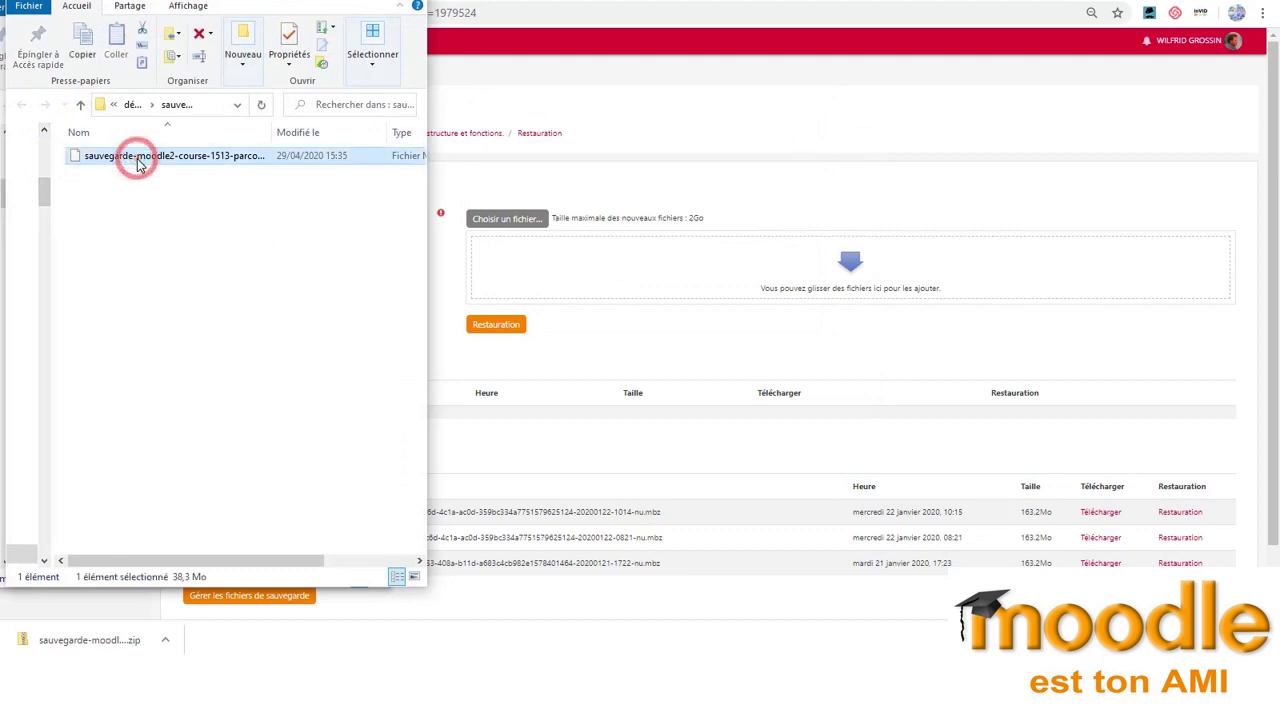
{"action": "double_click", "coordinate": [272, 132]}
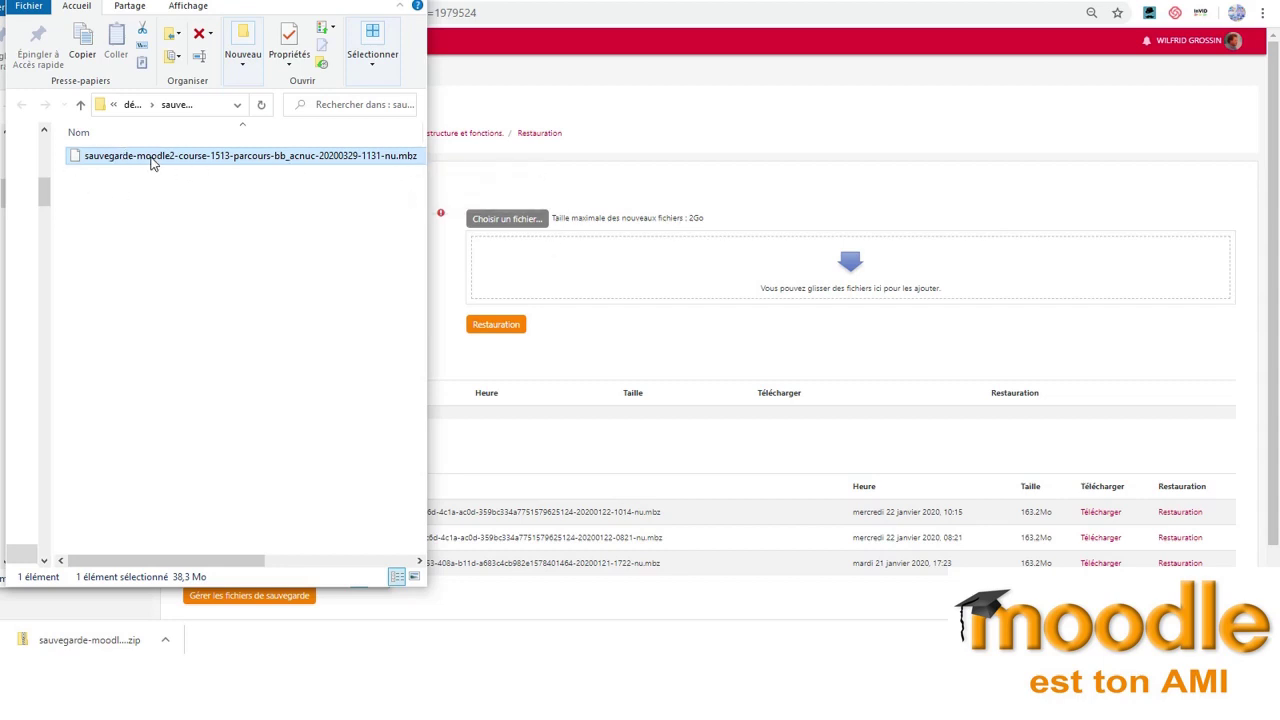
Import the extracted .mbz file into the course restore form and accept the backup details after reviewing its sections
{"action": "left_click_drag", "start_coordinate": [152, 155], "coordinate": [711, 262]}
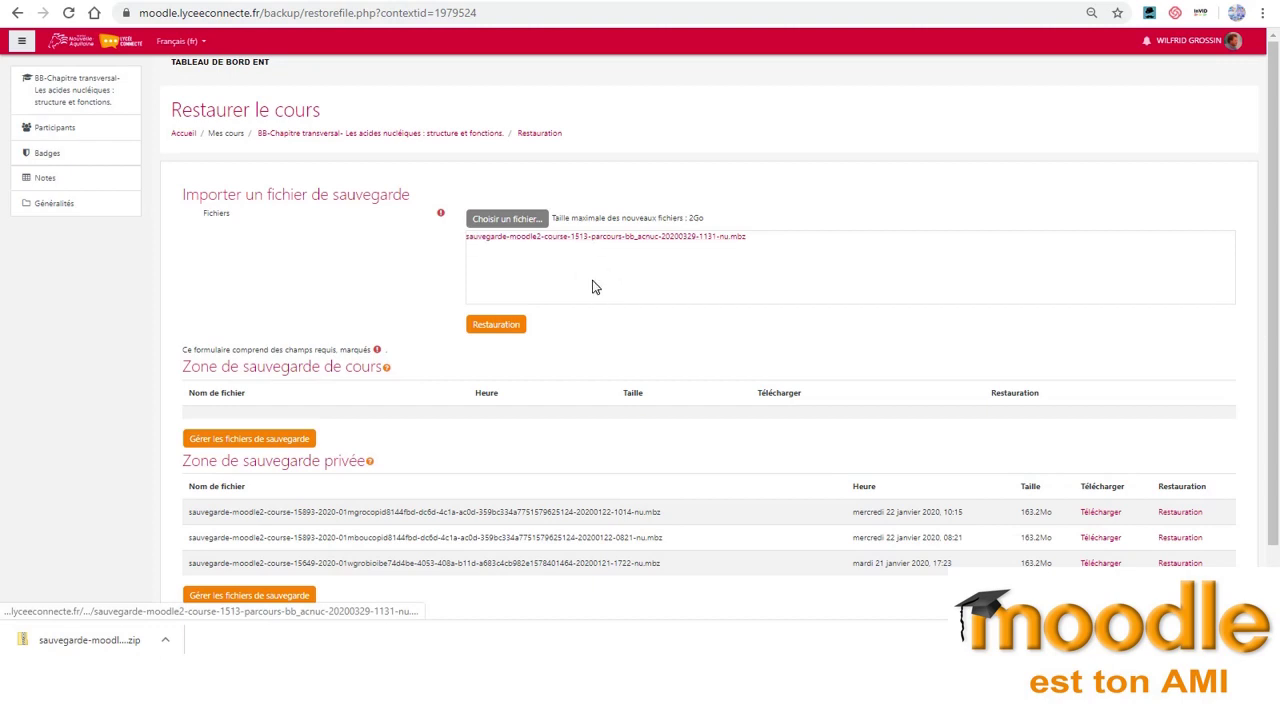
{"action": "left_click", "coordinate": [505, 333]}
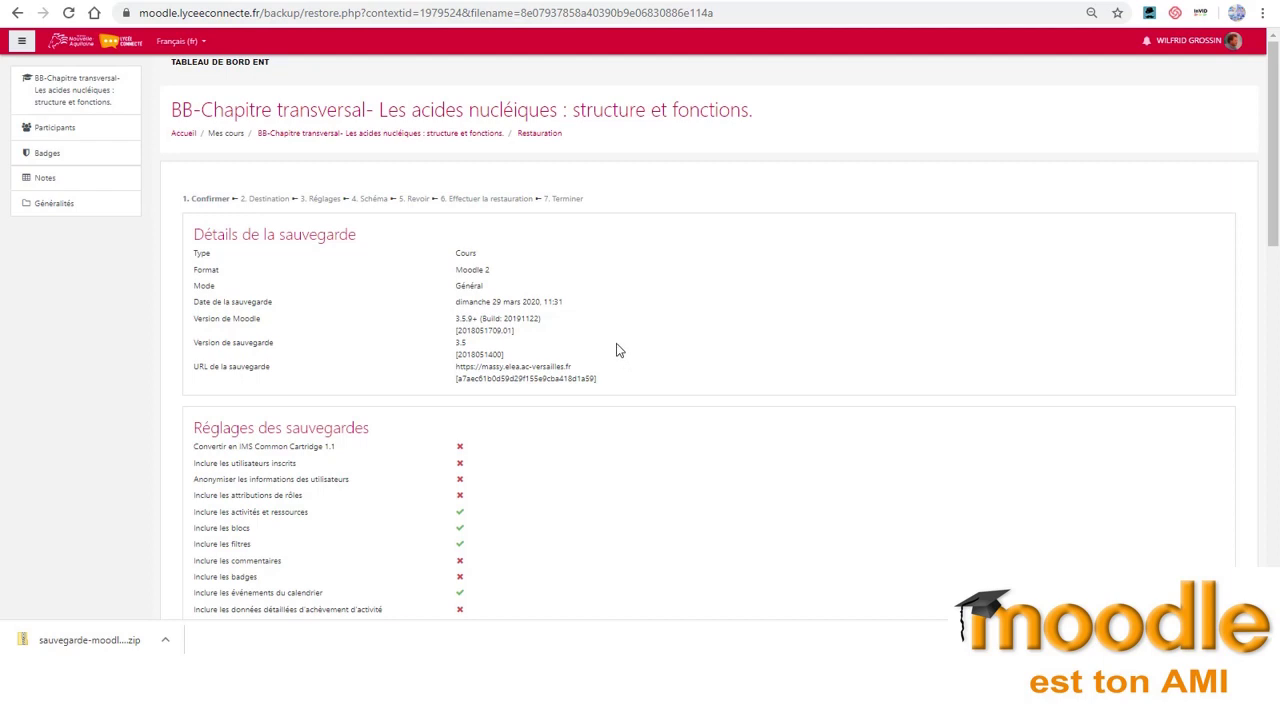
{"action": "scroll", "coordinate": [617, 350], "scroll_direction": "down", "scroll_amount": 1}
{"action": "scroll", "coordinate": [617, 350], "scroll_direction": "down", "scroll_amount": 10}
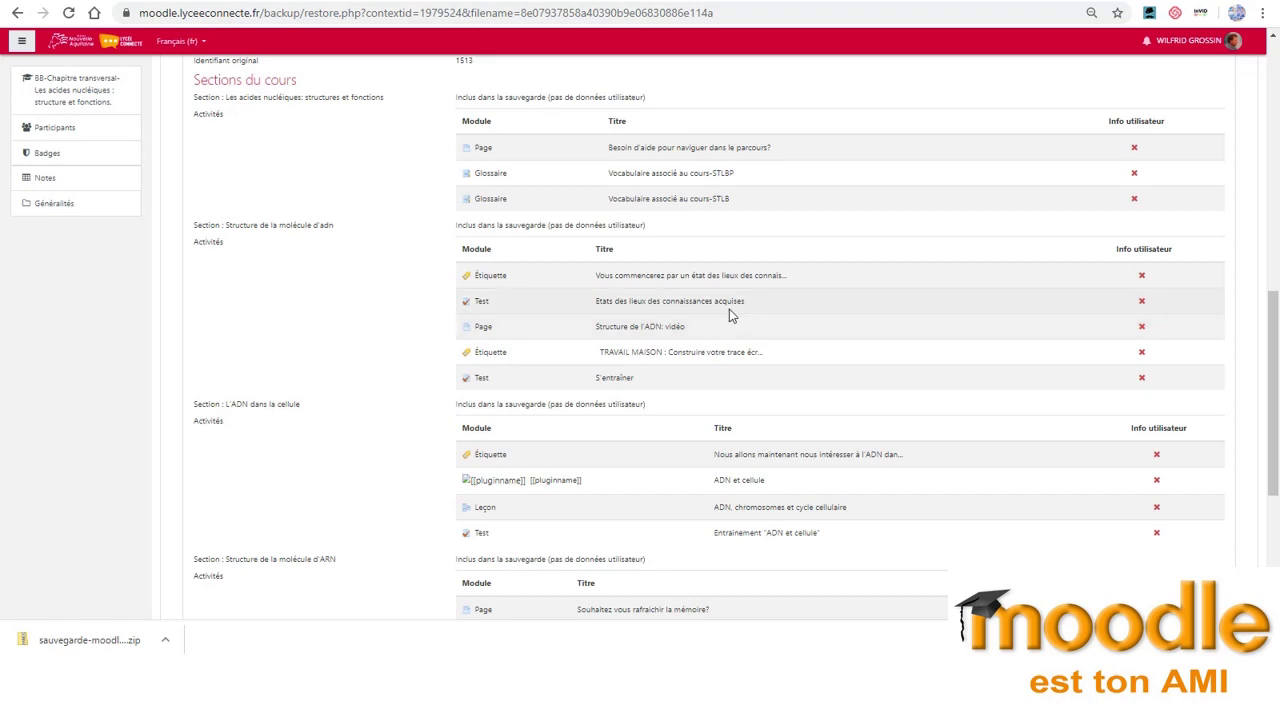
{"action": "scroll", "coordinate": [828, 263], "scroll_direction": "down", "scroll_amount": 1}
{"action": "scroll", "coordinate": [828, 263], "scroll_direction": "up", "scroll_amount": 10}
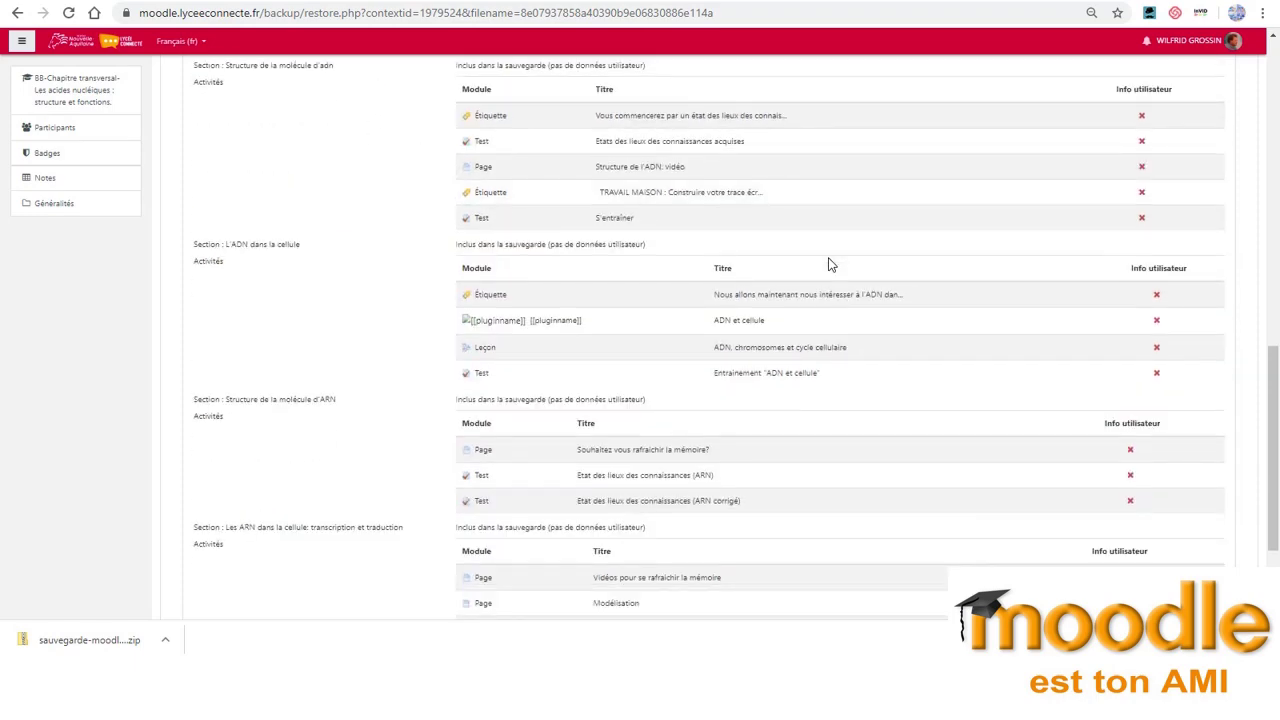
{"action": "scroll", "coordinate": [829, 260], "scroll_direction": "down", "scroll_amount": 15}
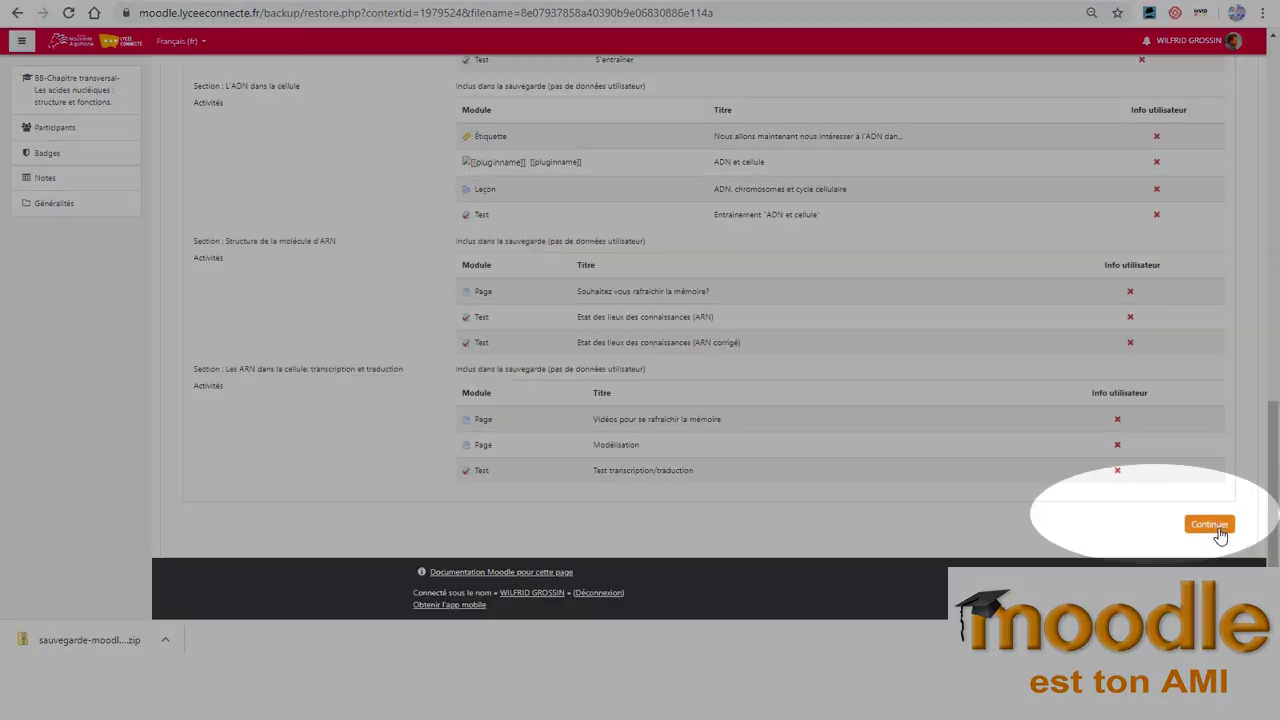
{"action": "left_click", "coordinate": [1218, 527]}
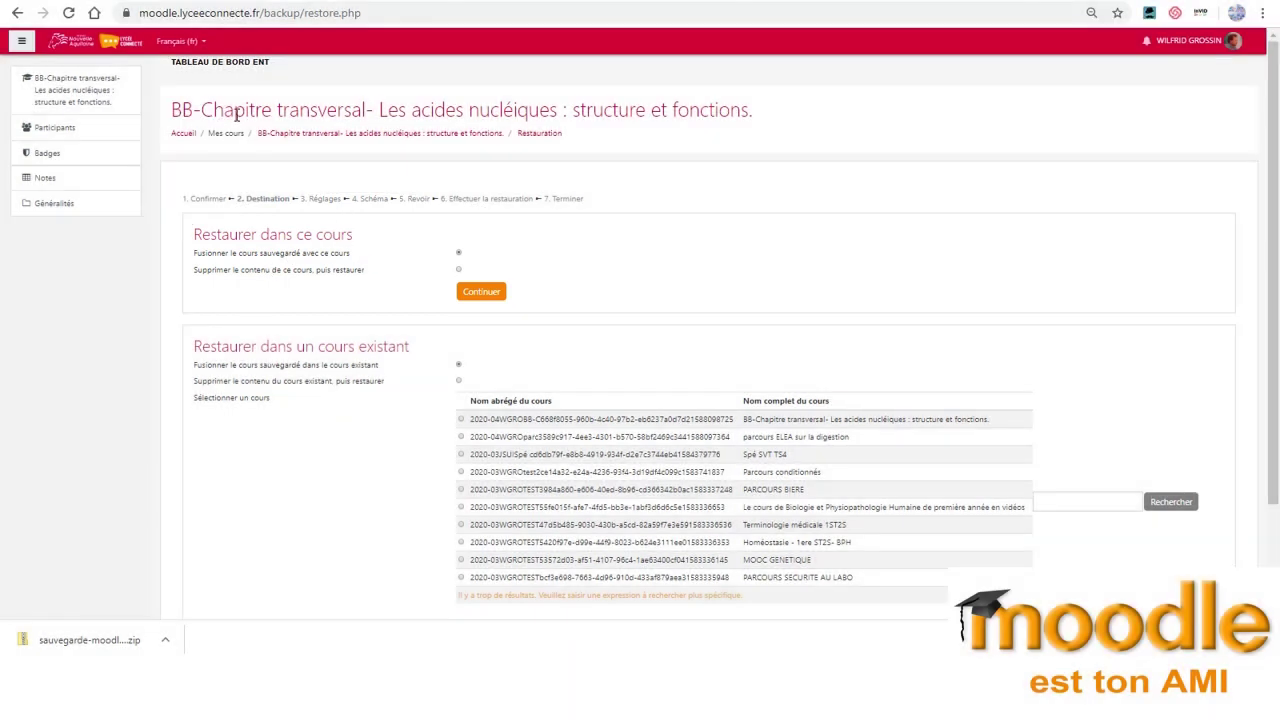
Set the restore destination to this course, merging the backed-up course with it
{"action": "double_click", "coordinate": [184, 110]}
{"action": "left_click_drag", "start_coordinate": [195, 253], "coordinate": [350, 253]}
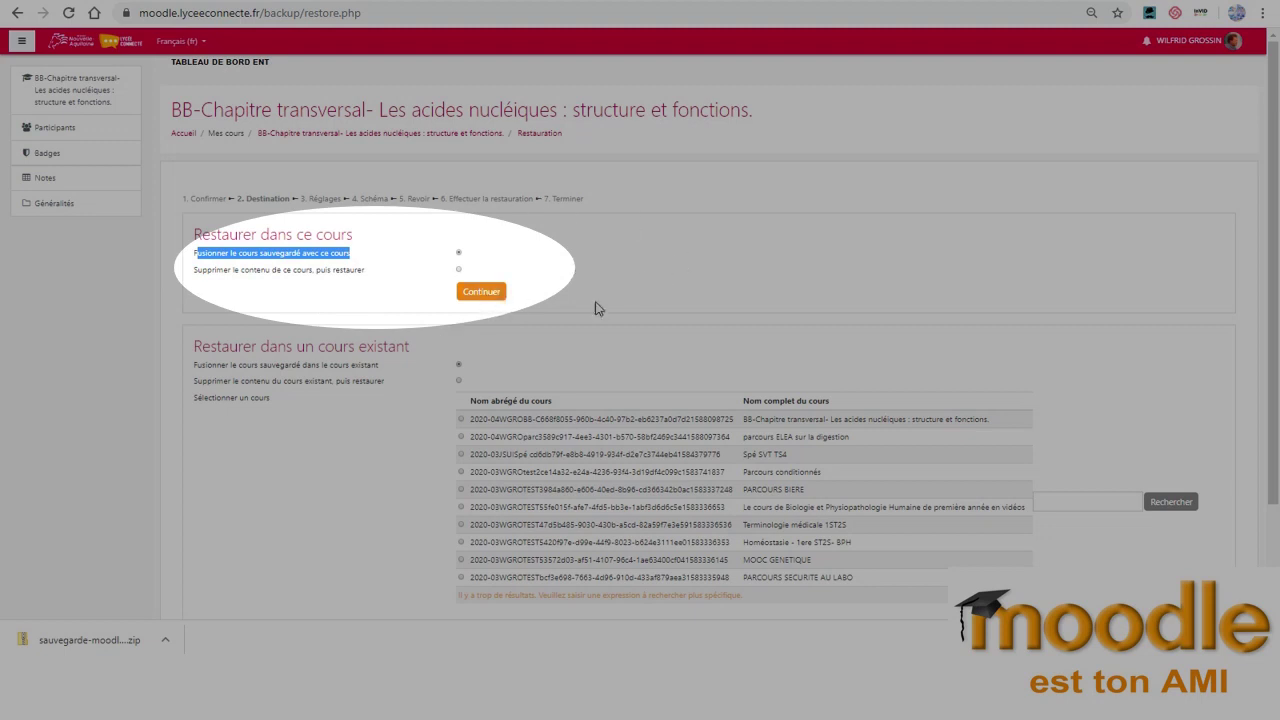
{"action": "left_click", "coordinate": [492, 295]}
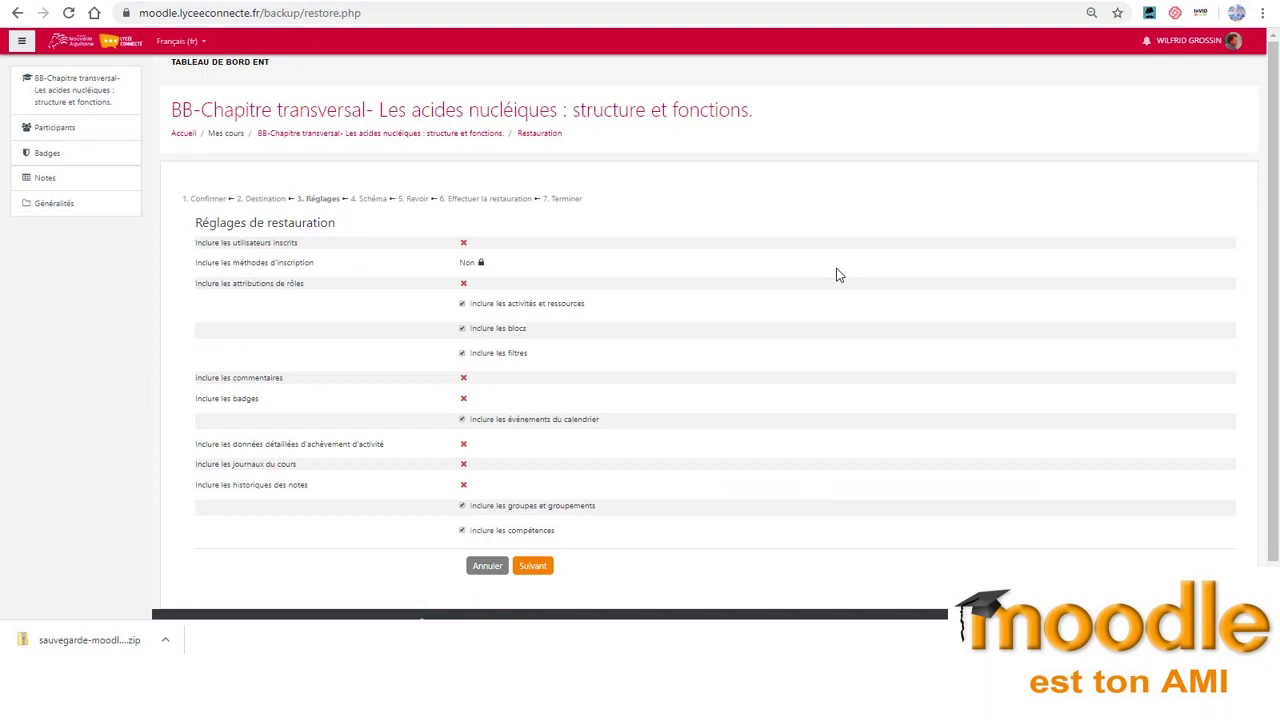
Accept the default restoration settings and the course schema with all sections and activities included
{"action": "scroll", "coordinate": [838, 275], "scroll_direction": "down", "scroll_amount": 1}
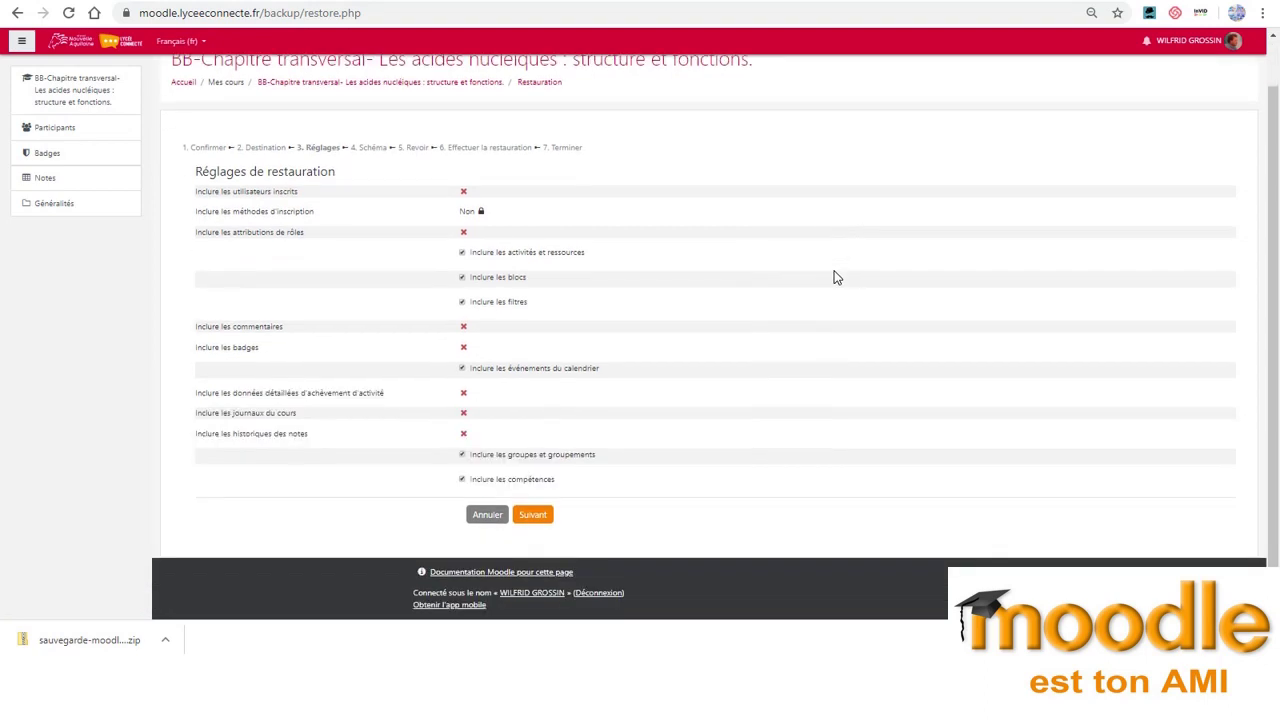
{"action": "scroll", "coordinate": [836, 278], "scroll_direction": "up", "scroll_amount": 1}
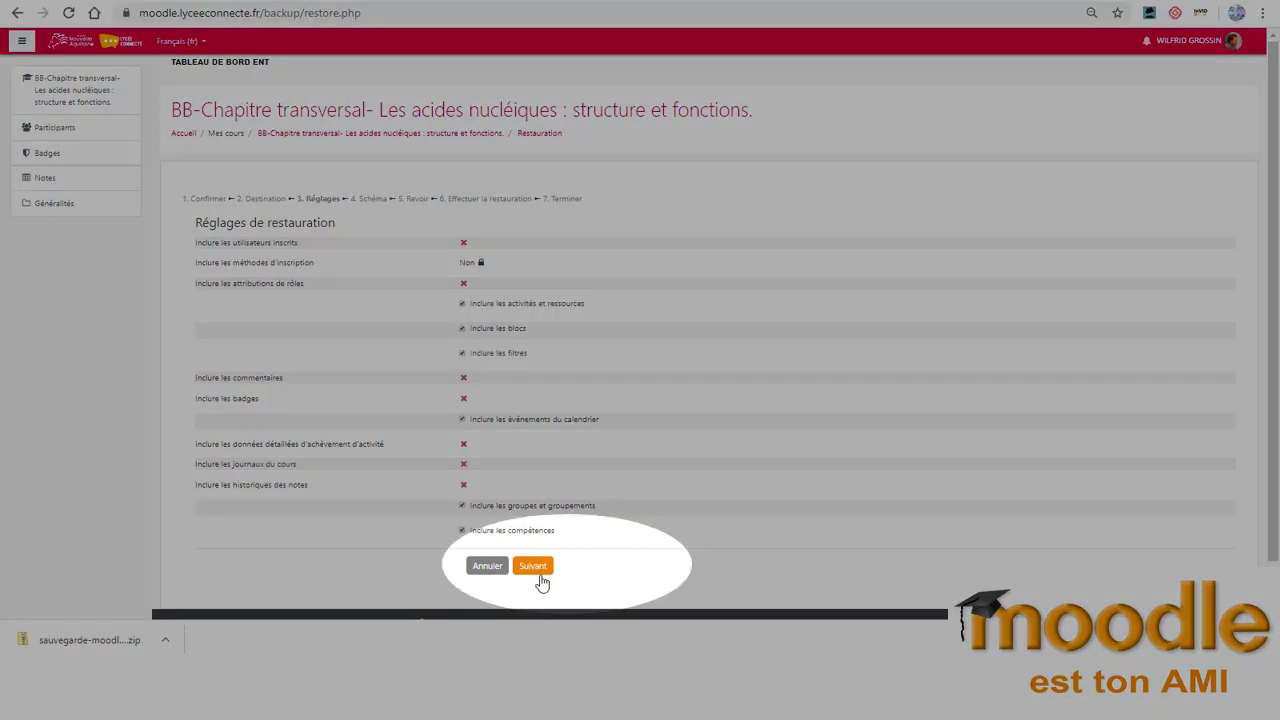
{"action": "left_click", "coordinate": [542, 569]}
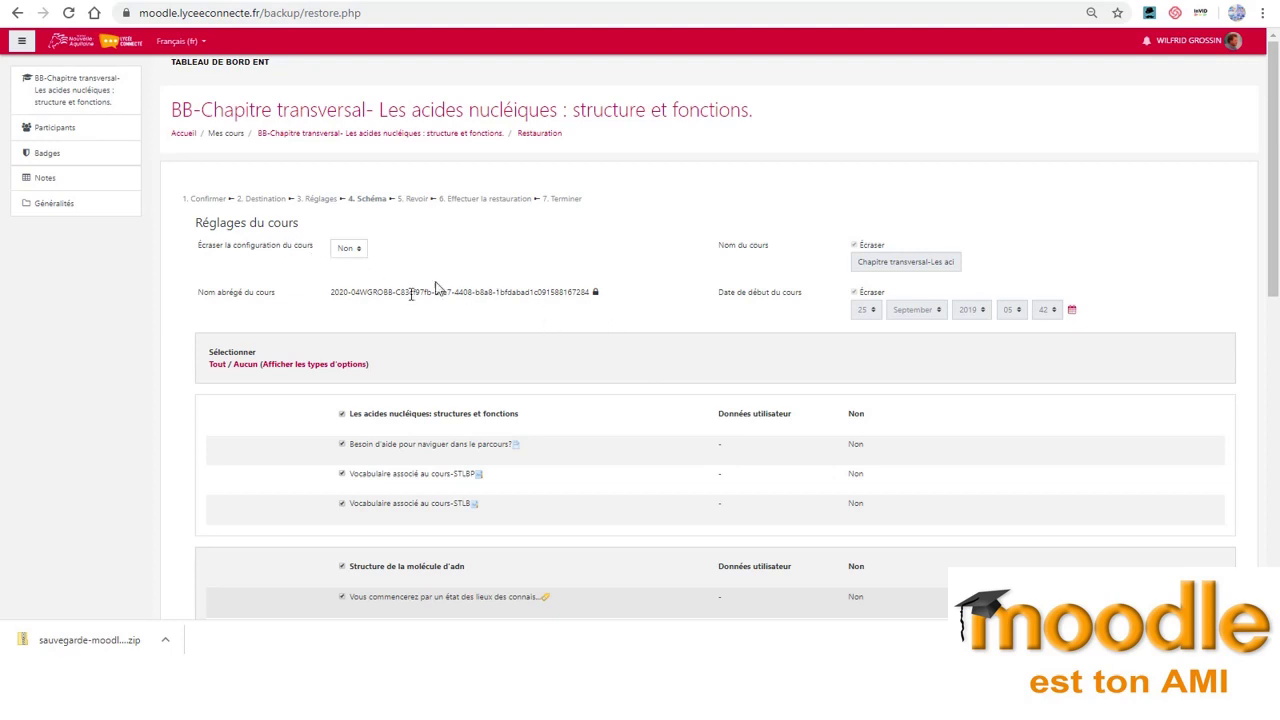
{"action": "scroll", "coordinate": [685, 343], "scroll_direction": "down", "scroll_amount": 10}
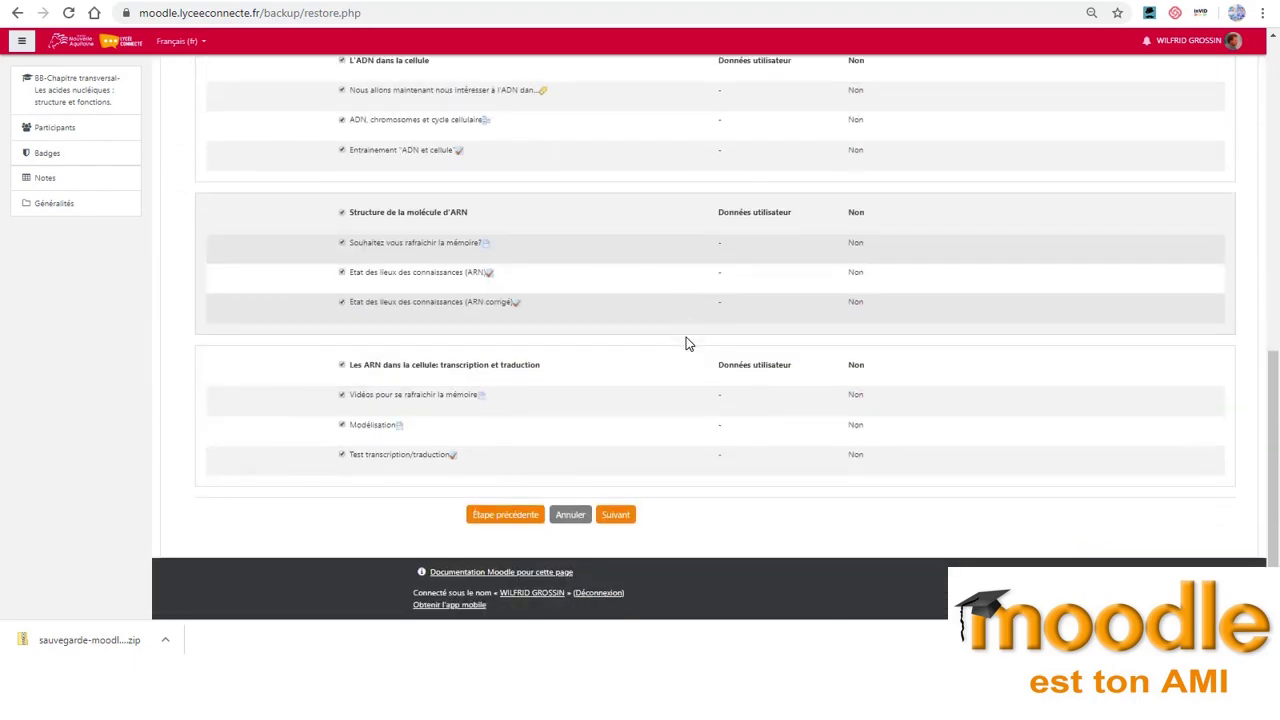
{"action": "left_click", "coordinate": [618, 515]}
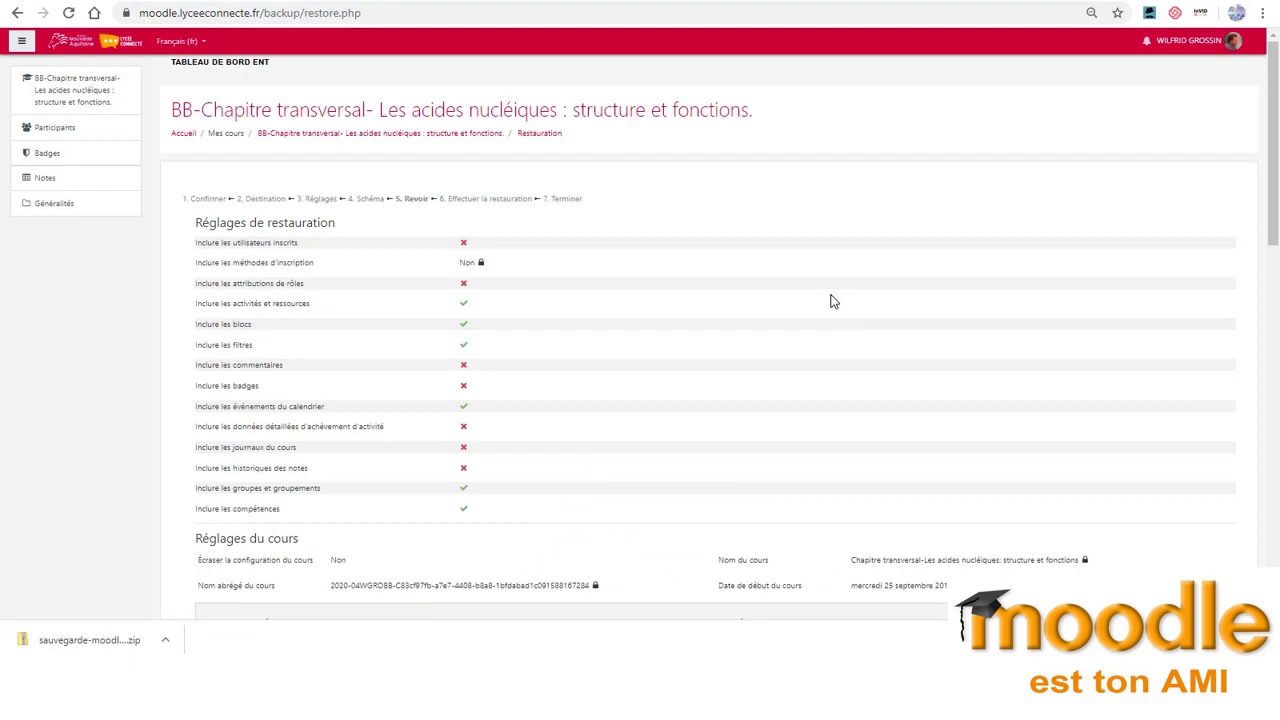
Review the restoration summary, run the restoration, and continue with the student role mapped to Aucun
{"action": "scroll", "coordinate": [830, 300], "scroll_direction": "down", "scroll_amount": 10}
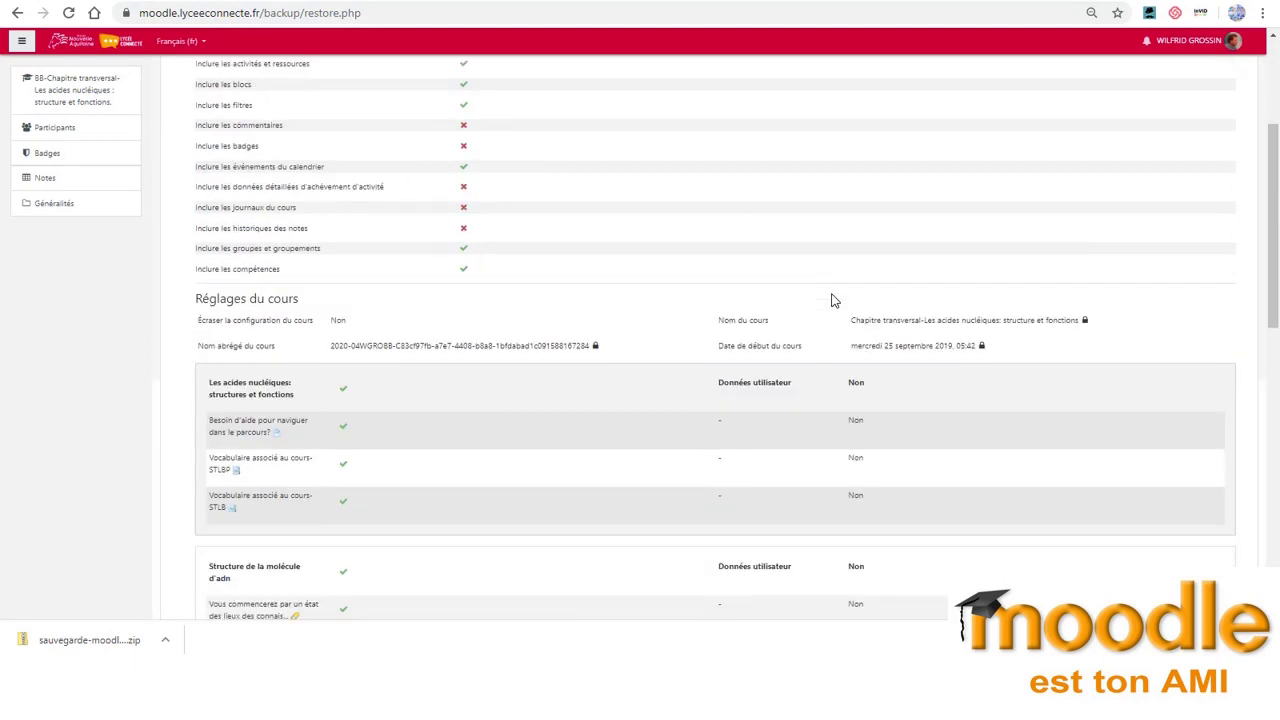
{"action": "scroll", "coordinate": [830, 296], "scroll_direction": "down", "scroll_amount": 10}
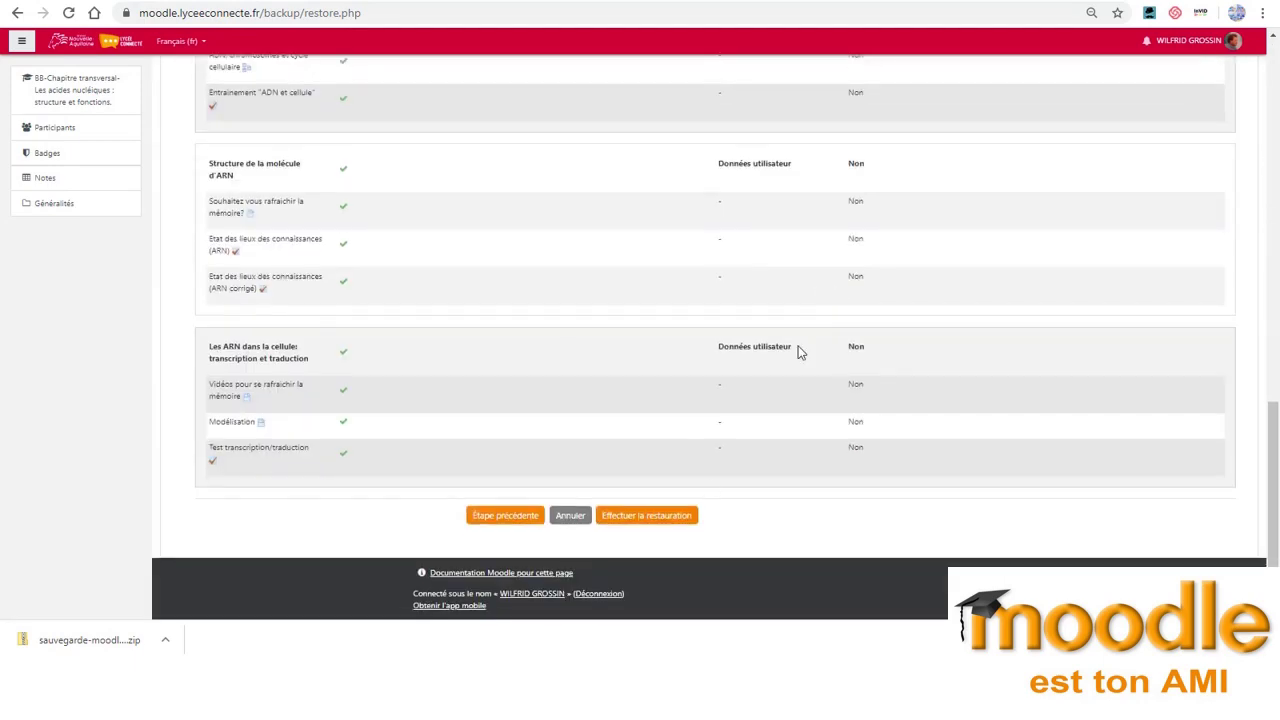
{"action": "left_click", "coordinate": [690, 516]}
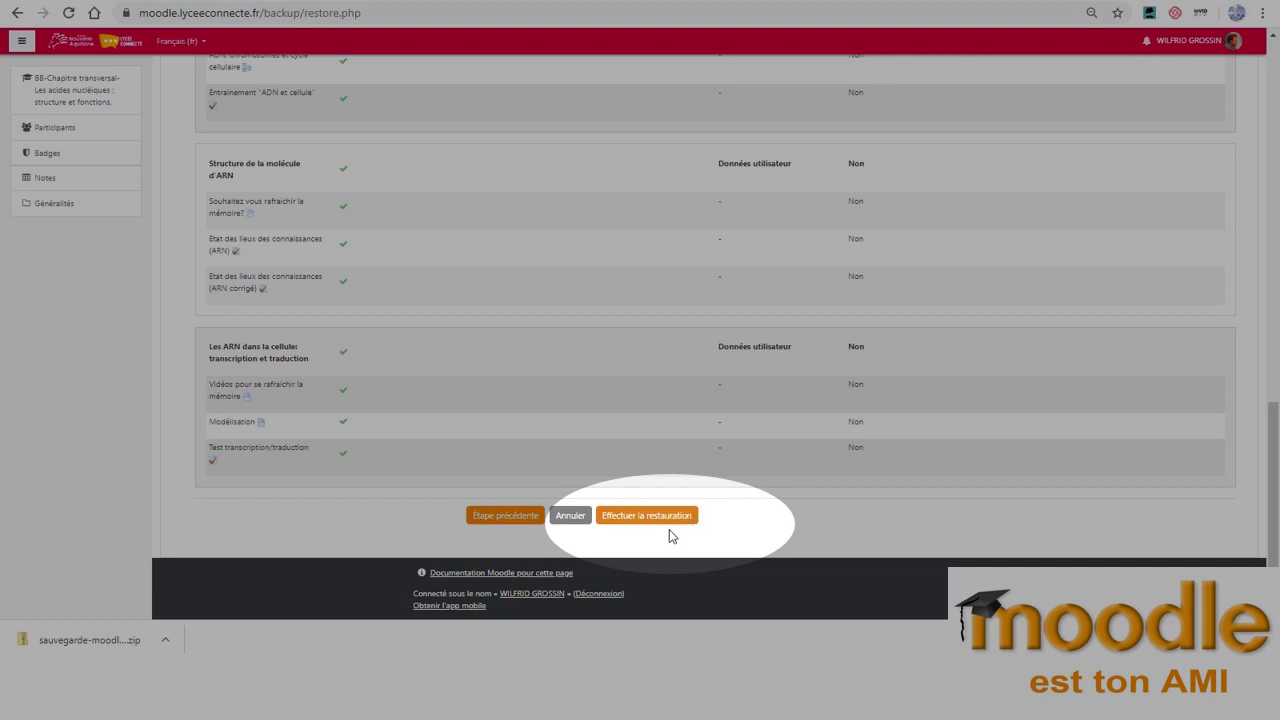
{"action": "left_click", "coordinate": [658, 522]}
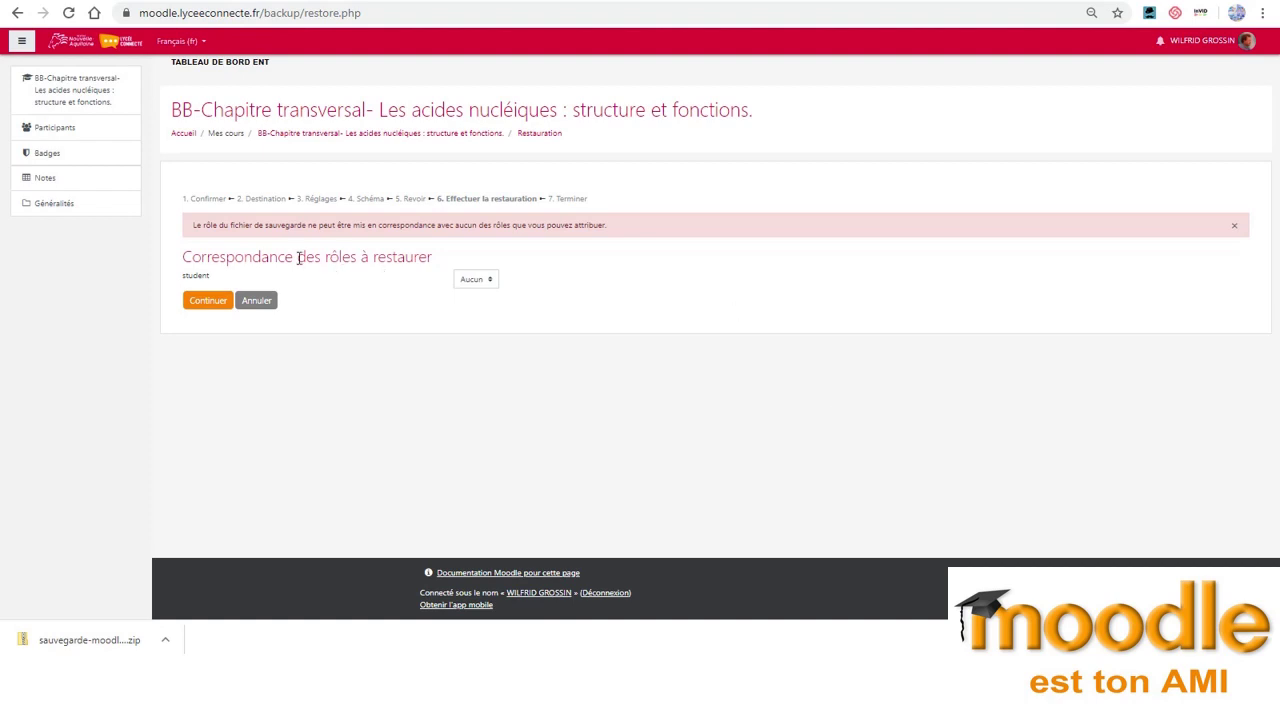
{"action": "left_click_drag", "start_coordinate": [195, 225], "coordinate": [596, 226]}
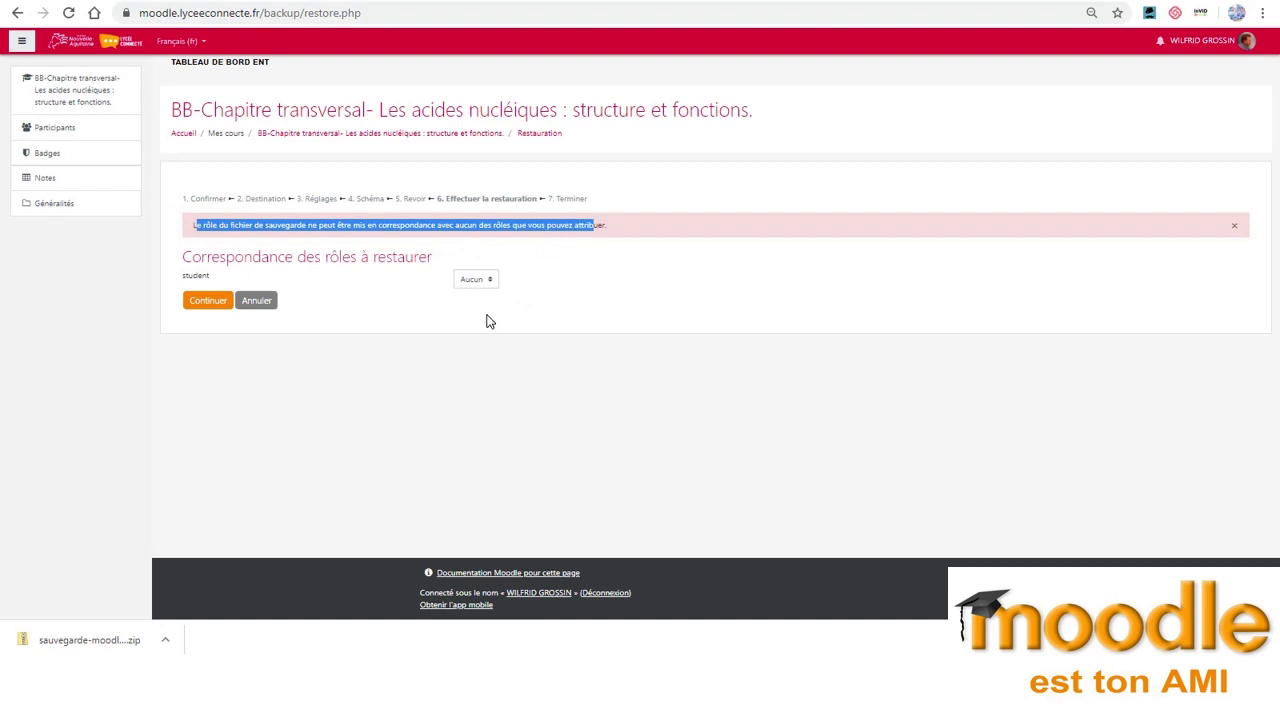
{"action": "left_click", "coordinate": [208, 302]}
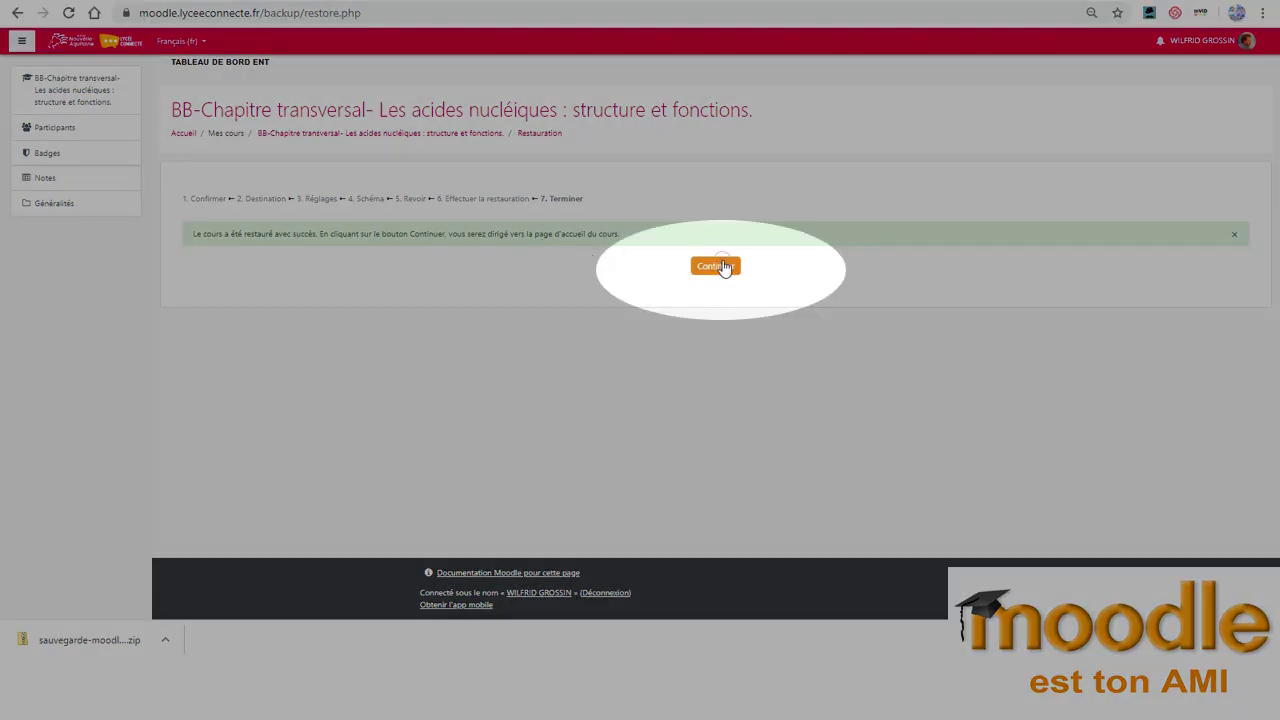
Leave the completed restoration for the restored course page and review its sections and activities
{"action": "left_click", "coordinate": [726, 268]}
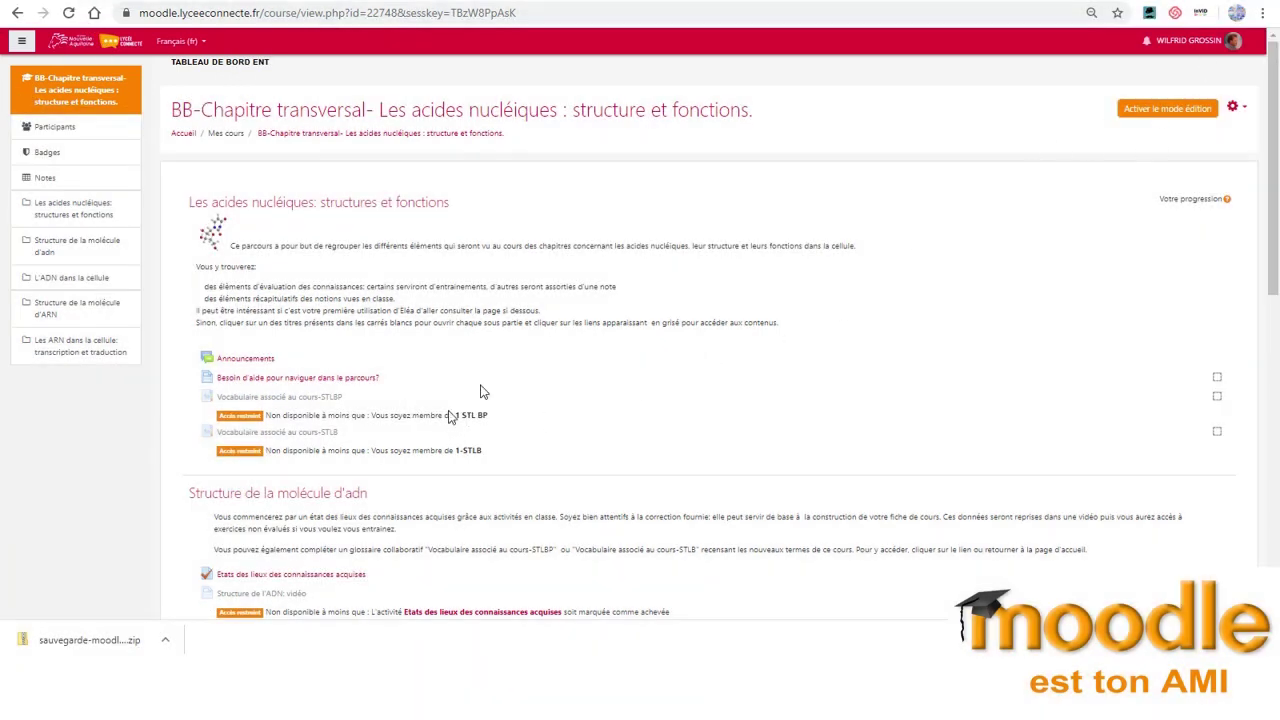
{"action": "scroll", "coordinate": [677, 349], "scroll_direction": "down", "scroll_amount": 4}
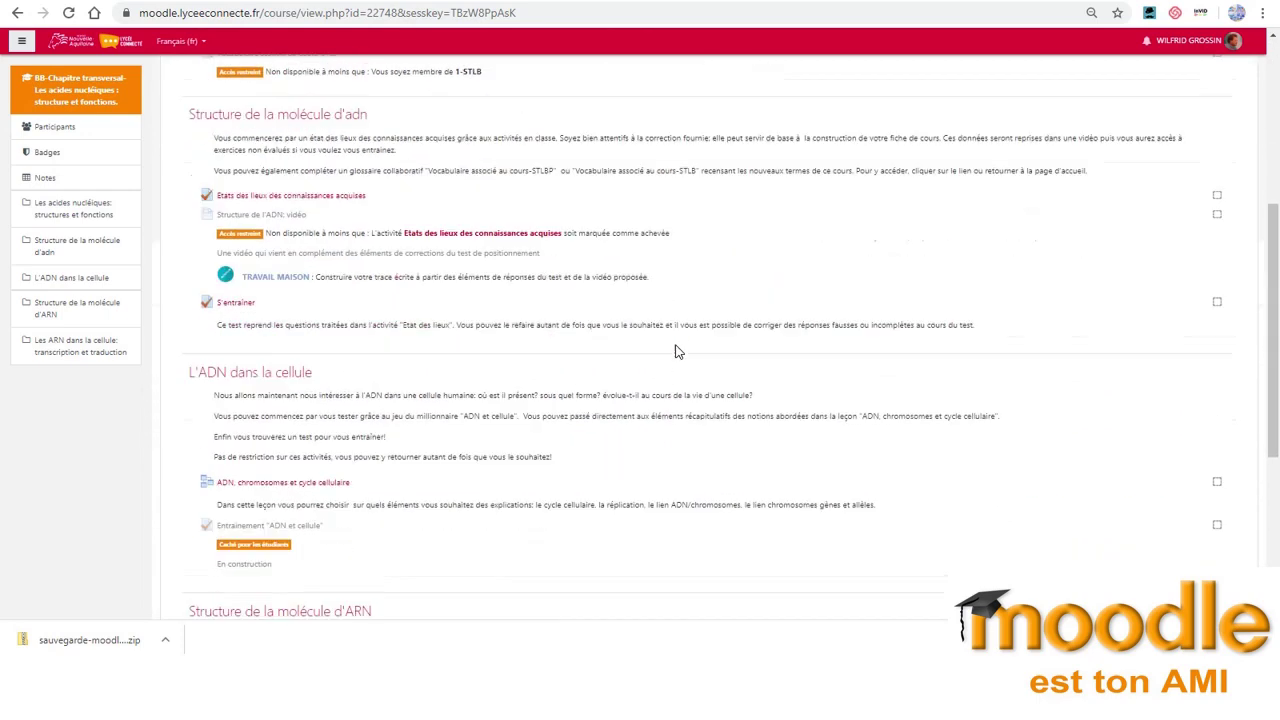
{"action": "scroll", "coordinate": [676, 350], "scroll_direction": "down", "scroll_amount": 3}
{"action": "scroll", "coordinate": [676, 350], "scroll_direction": "up", "scroll_amount": 7}
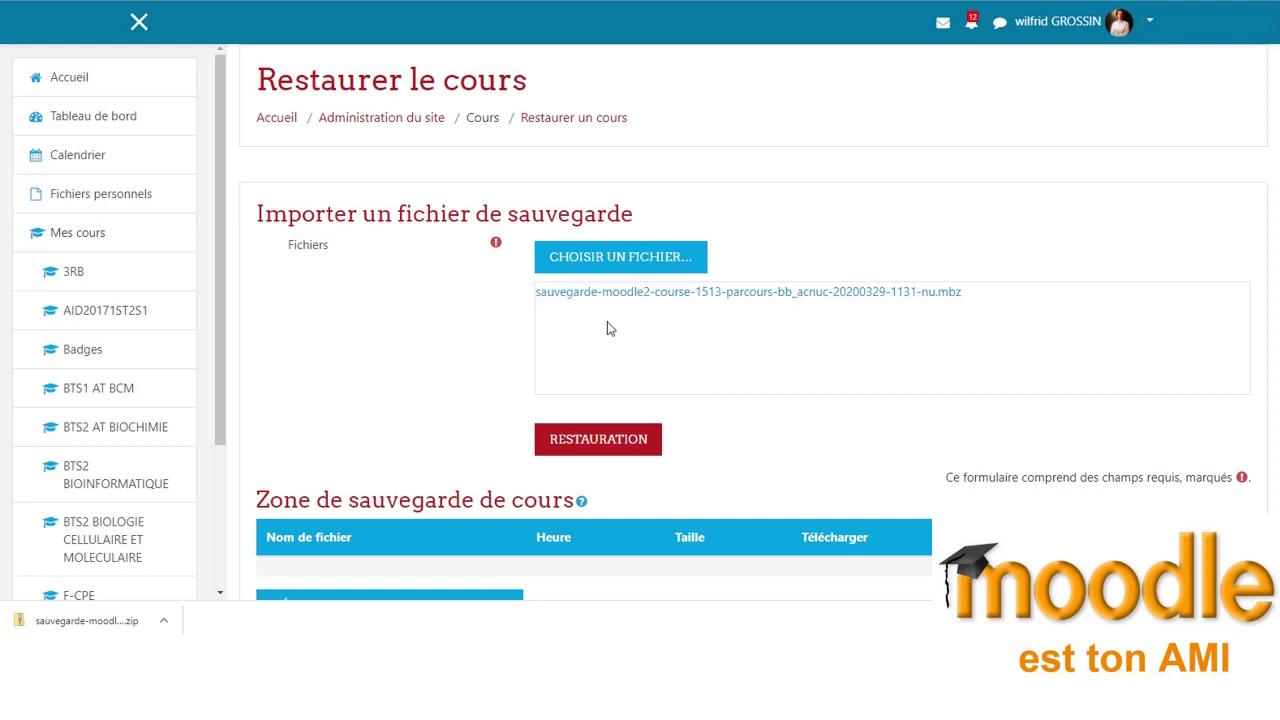
Start restoring the imported .mbz file on the Lycée Valin Moodle and accept the backup details after reviewing its settings and sections
{"action": "left_click", "coordinate": [626, 446]}
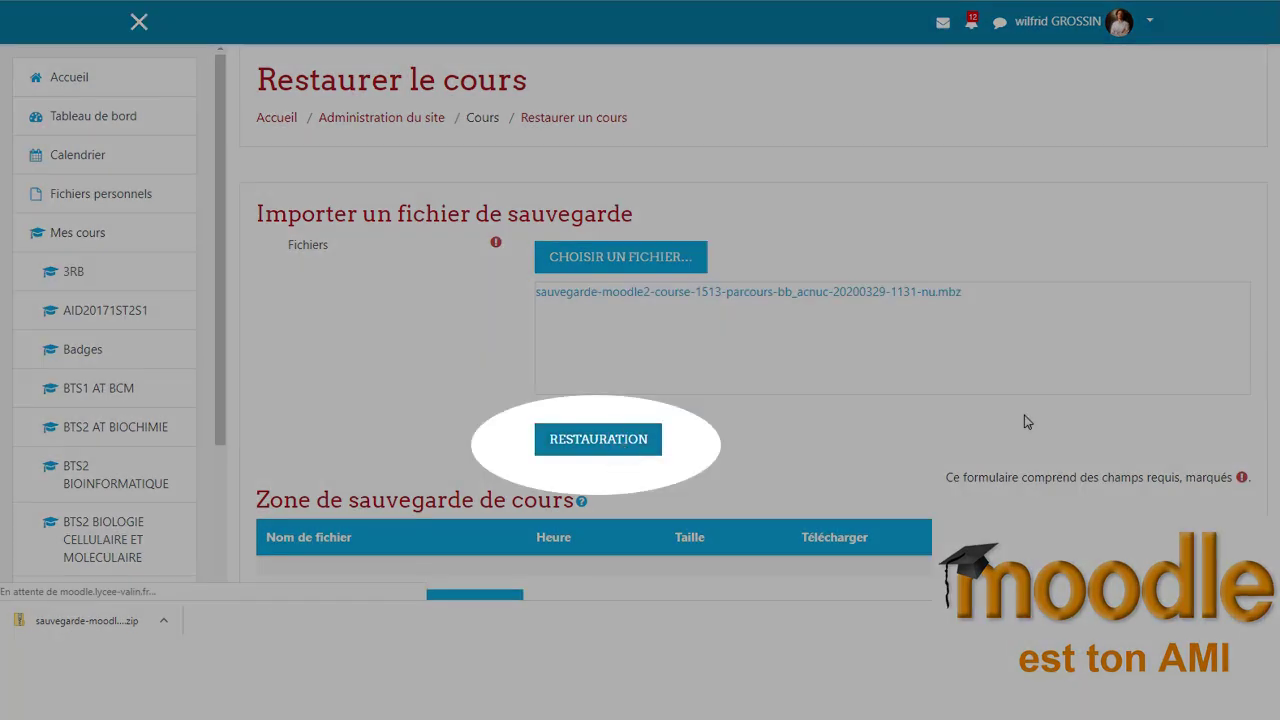
{"action": "scroll", "coordinate": [806, 357], "scroll_direction": "down", "scroll_amount": 3}
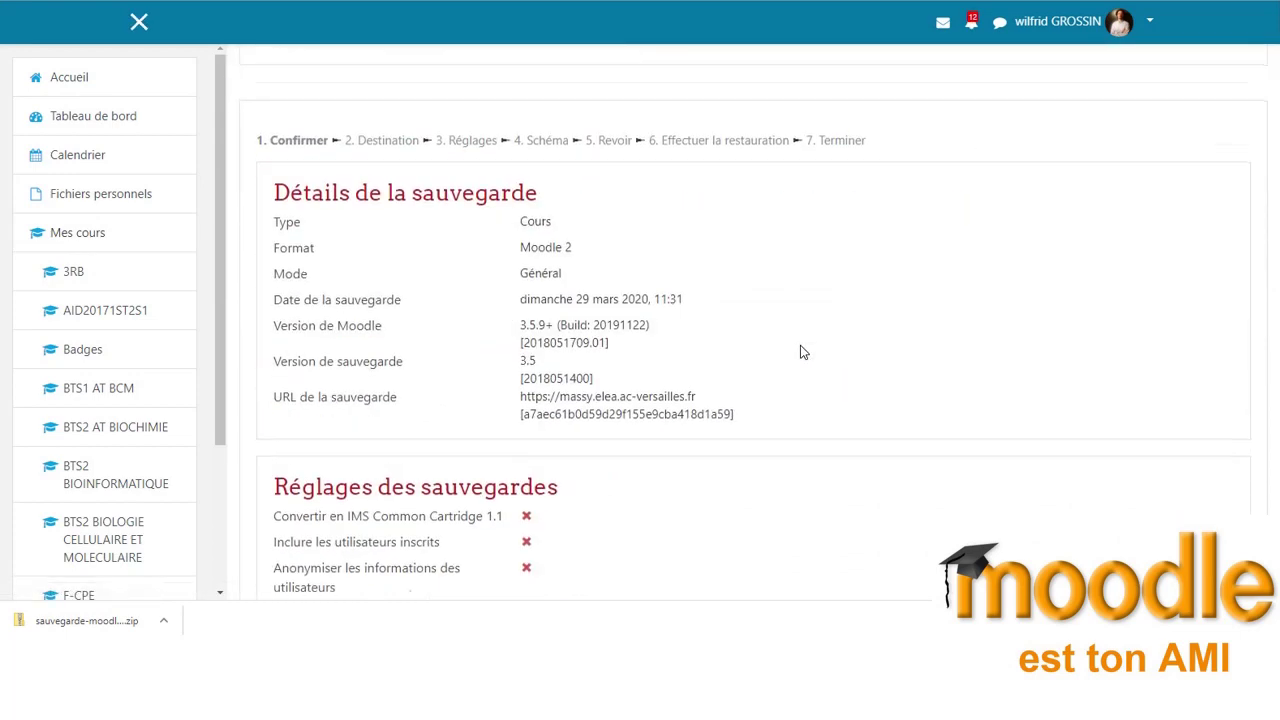
{"action": "scroll", "coordinate": [800, 352], "scroll_direction": "down", "scroll_amount": 3}
{"action": "scroll", "coordinate": [800, 352], "scroll_direction": "up", "scroll_amount": 3}
{"action": "scroll", "coordinate": [800, 352], "scroll_direction": "down", "scroll_amount": 7}
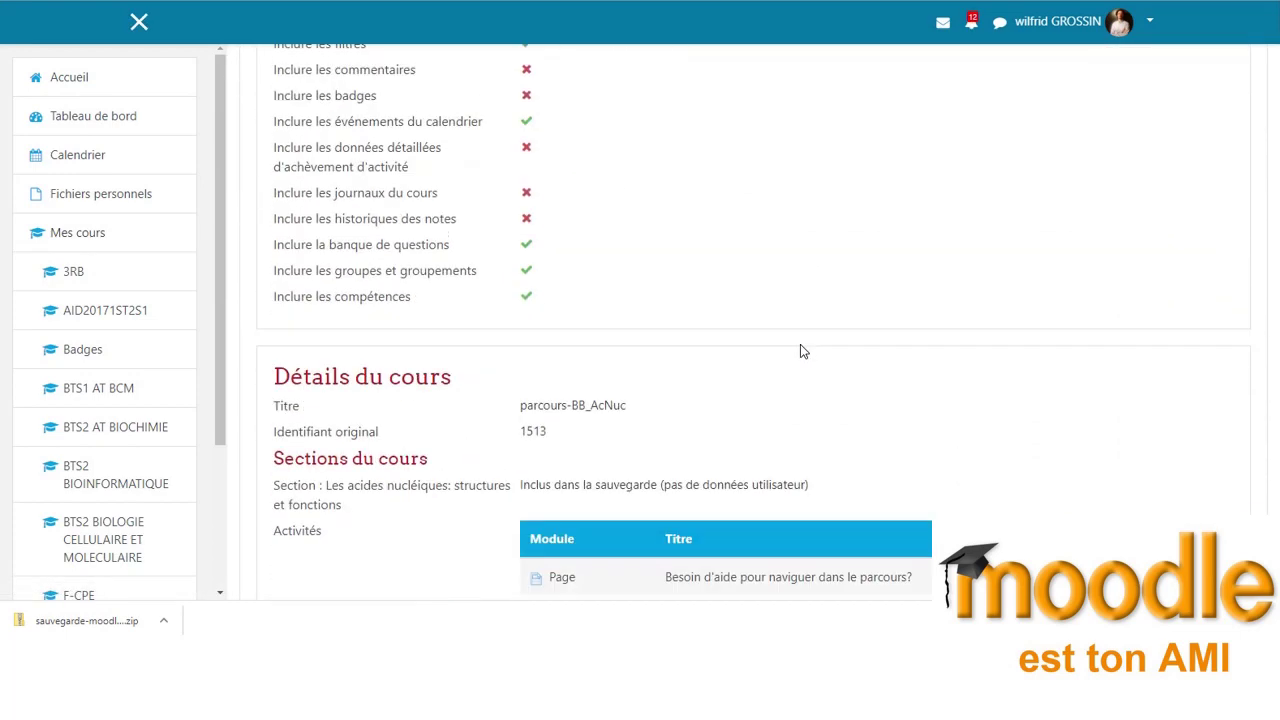
{"action": "scroll", "coordinate": [800, 351], "scroll_direction": "down", "scroll_amount": 3}
{"action": "scroll", "coordinate": [800, 344], "scroll_direction": "down", "scroll_amount": 7}
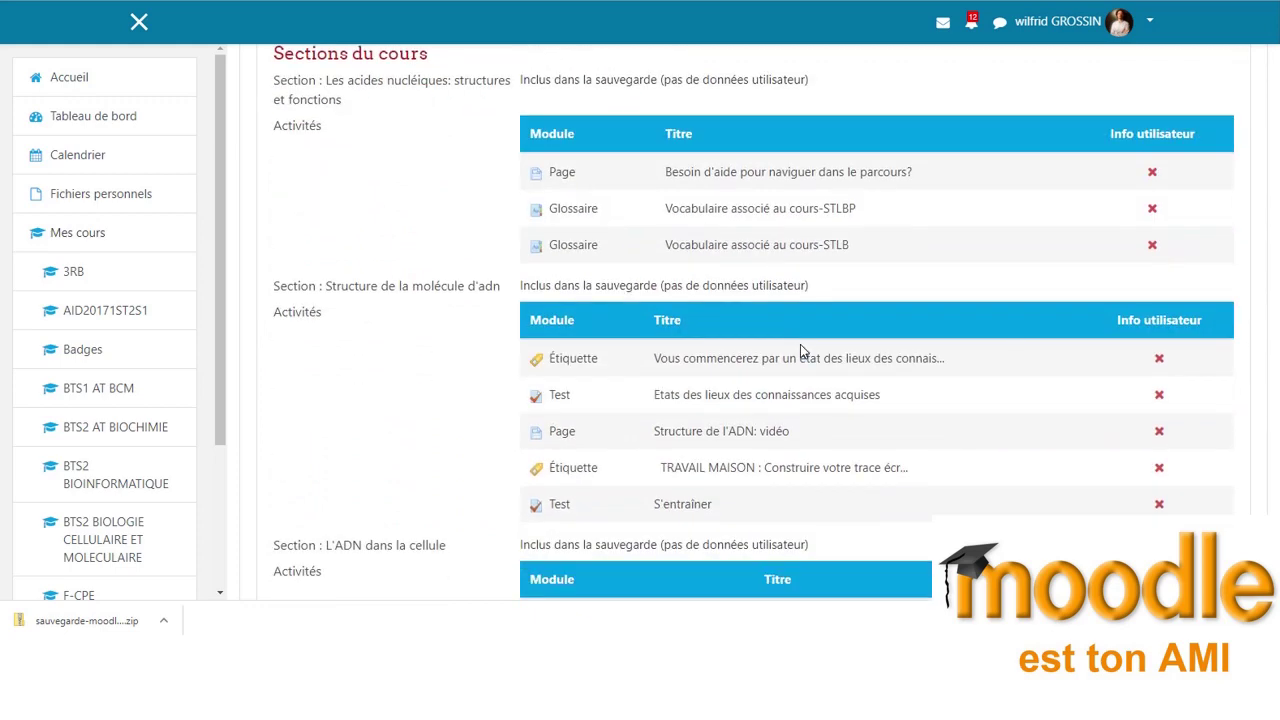
{"action": "scroll", "coordinate": [802, 346], "scroll_direction": "down", "scroll_amount": 5}
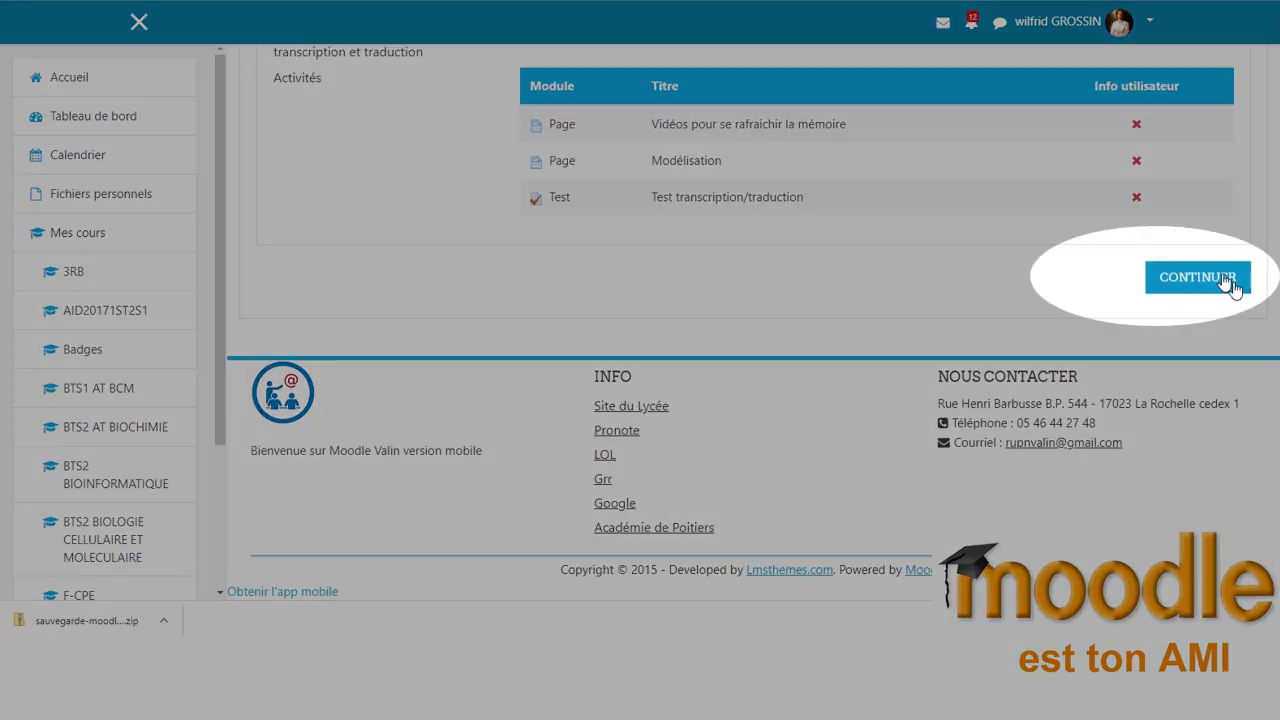
{"action": "left_click", "coordinate": [1212, 277]}
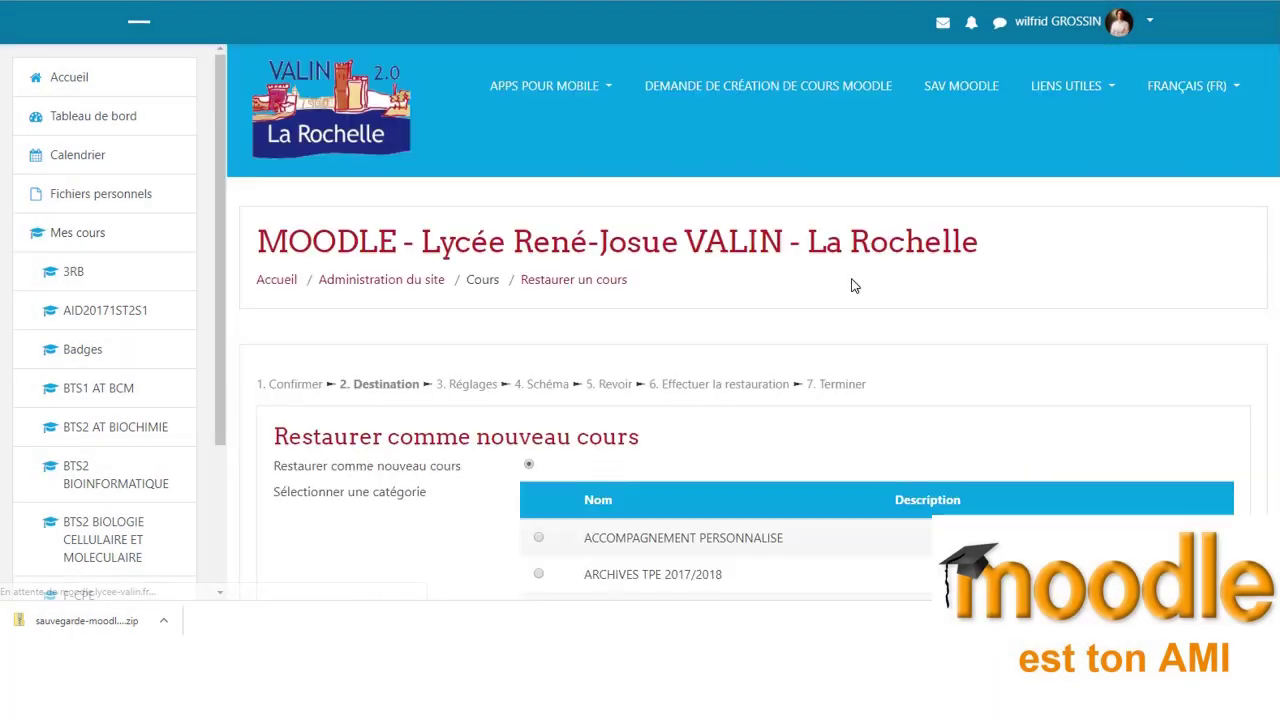
Set the restore destination to a new course in the BIOCHIMIE - GENIE BIOLOGIQUE category
{"action": "scroll", "coordinate": [853, 286], "scroll_direction": "down", "scroll_amount": 7}
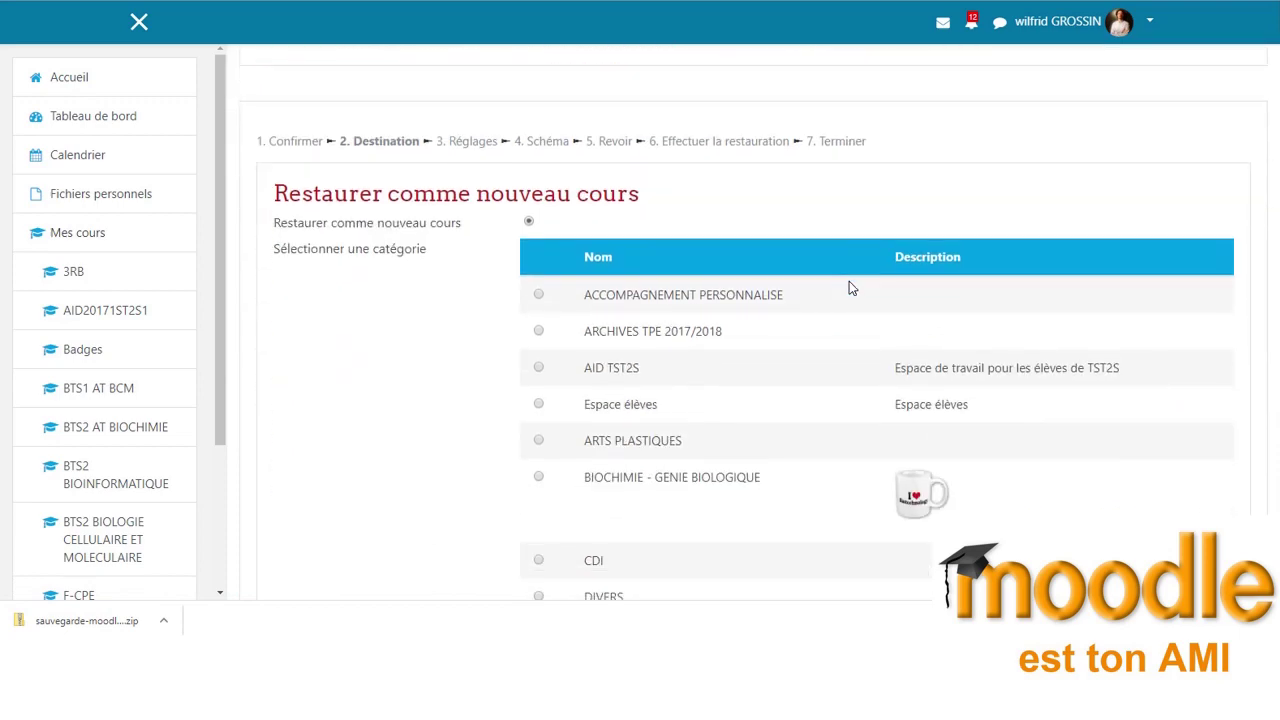
{"action": "scroll", "coordinate": [847, 286], "scroll_direction": "down", "scroll_amount": 2}
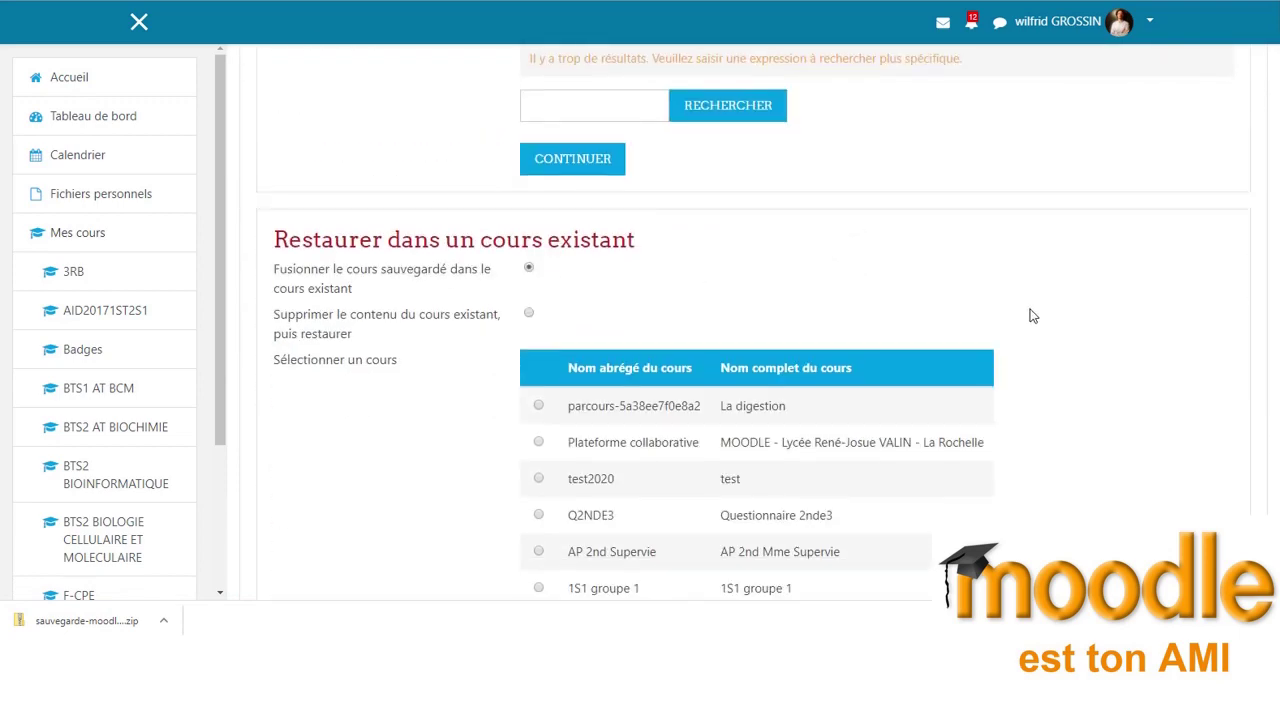
{"action": "scroll", "coordinate": [1031, 310], "scroll_direction": "down", "scroll_amount": 1}
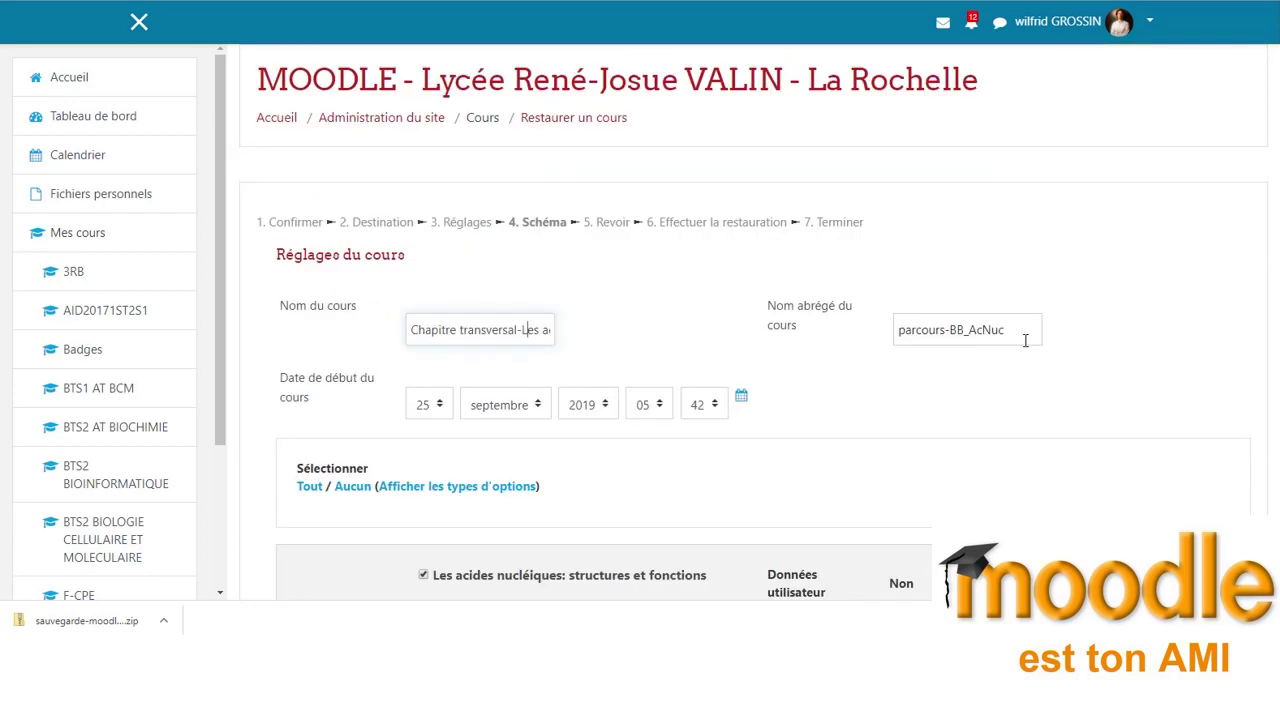
Accept the course schema, keeping the short name parcours-BB_AcNuc and including all sections and activities
{"action": "scroll", "coordinate": [1021, 280], "scroll_direction": "down", "scroll_amount": 3}
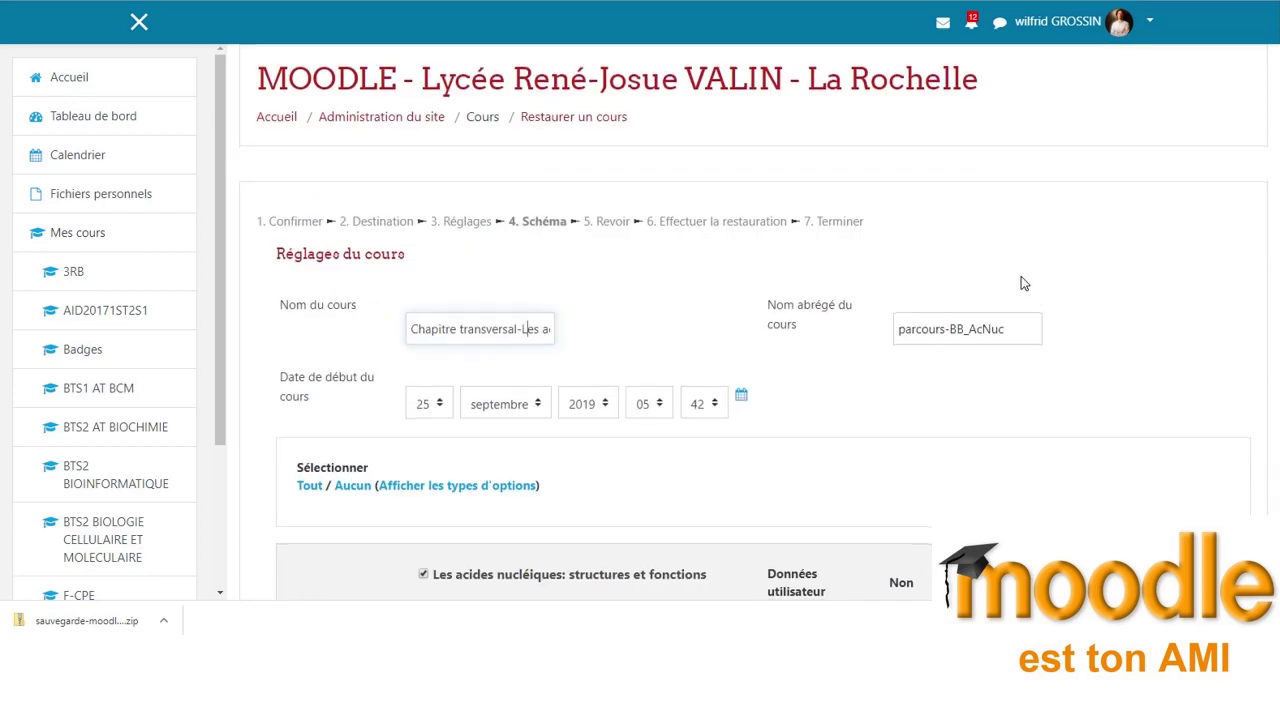
{"action": "scroll", "coordinate": [1020, 280], "scroll_direction": "down", "scroll_amount": 15}
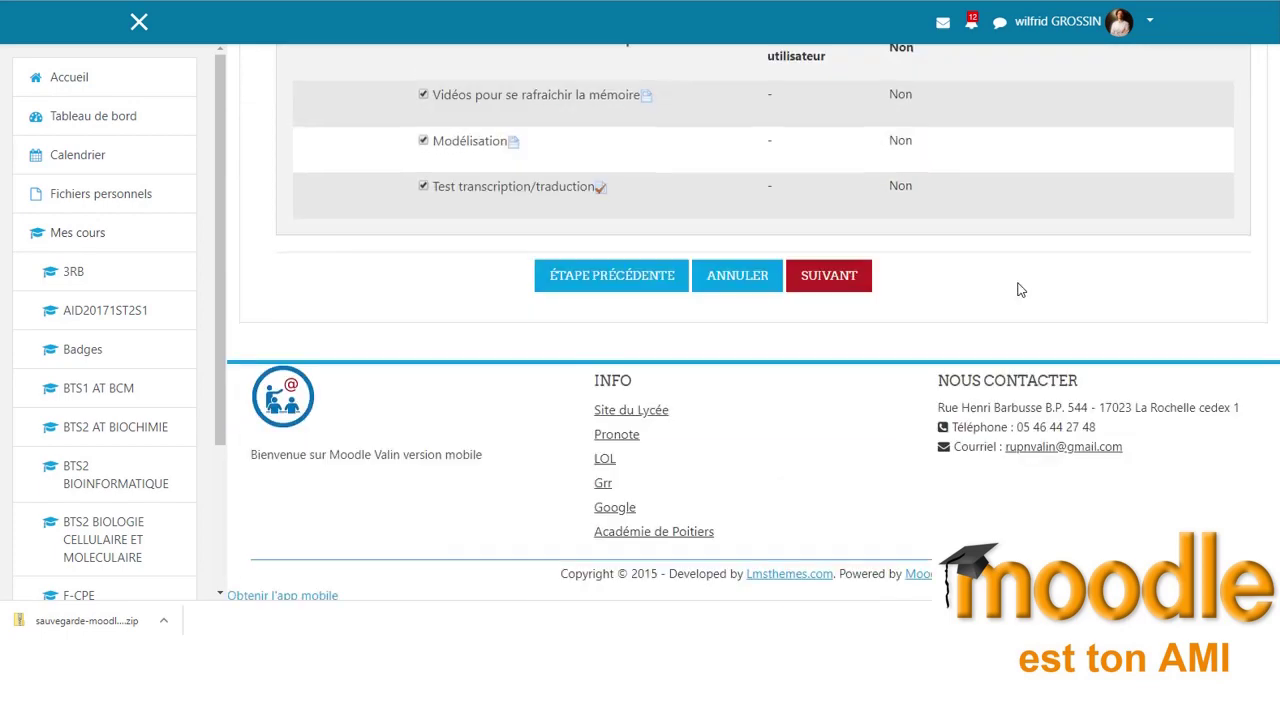
{"action": "left_click", "coordinate": [829, 280]}
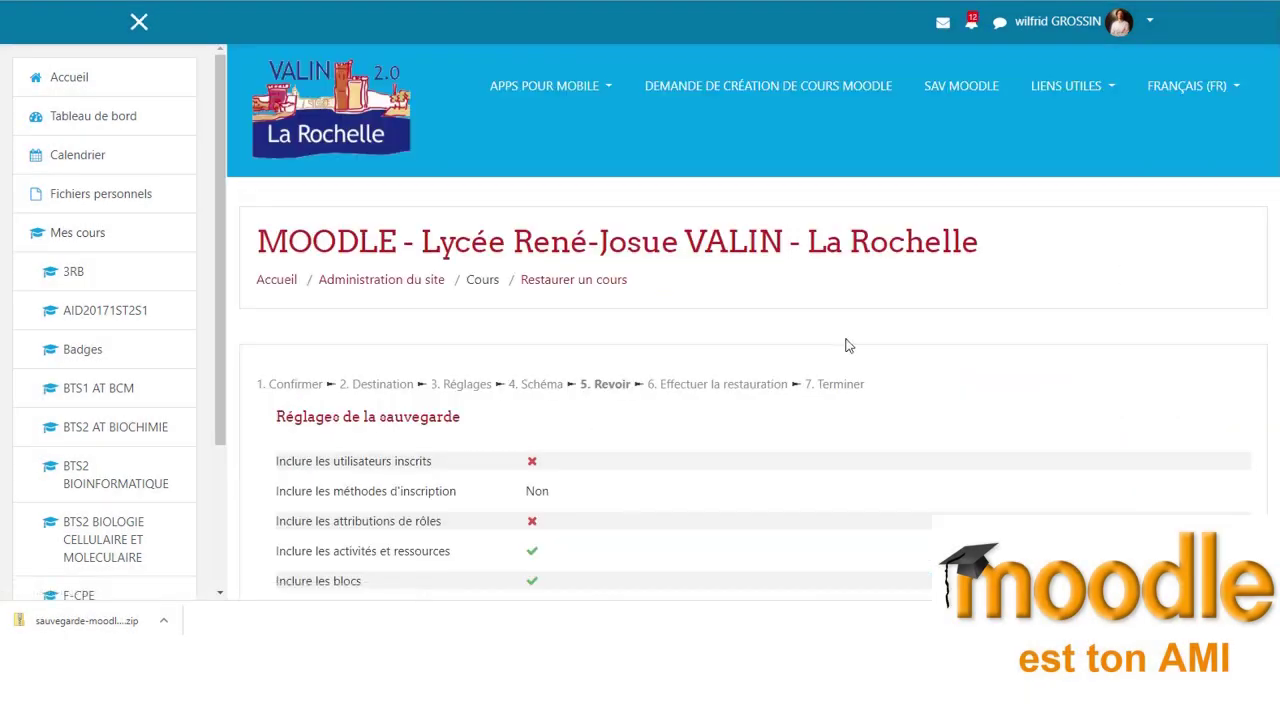
Review the summary of restore settings and included activities, and run the restoration
{"action": "scroll", "coordinate": [846, 345], "scroll_direction": "down", "scroll_amount": 10}
{"action": "scroll", "coordinate": [848, 347], "scroll_direction": "down", "scroll_amount": 15}
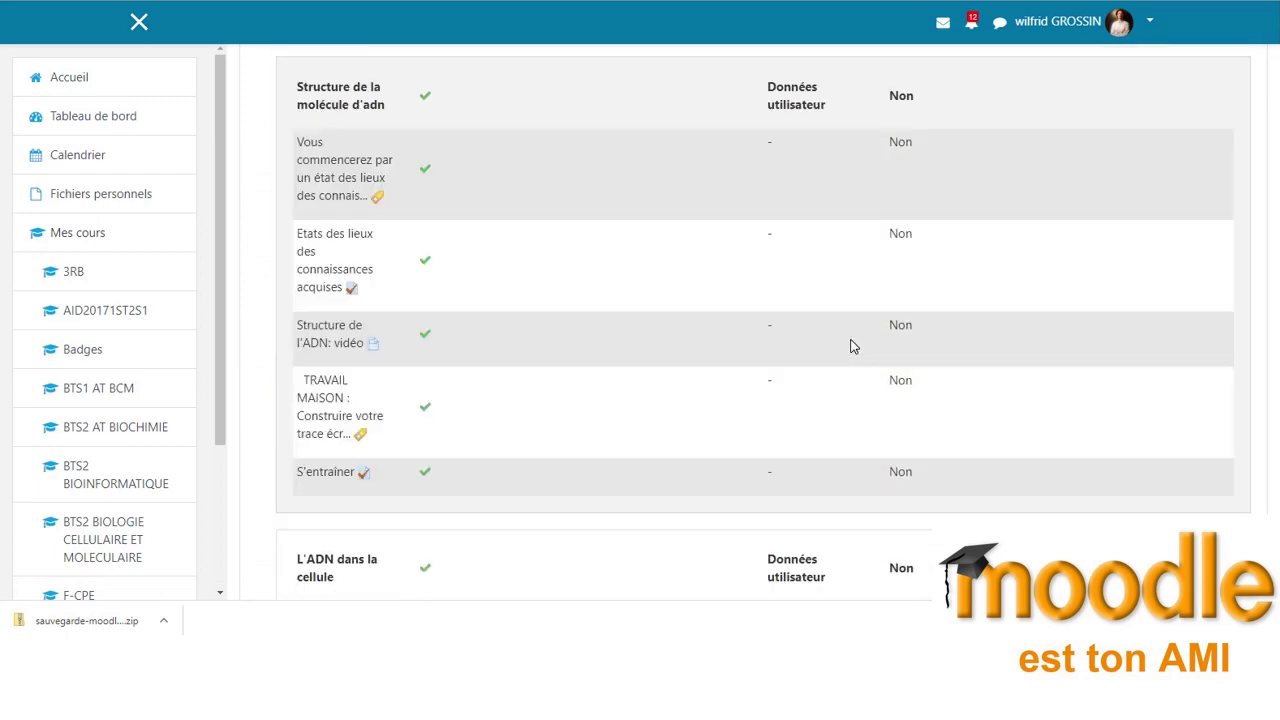
{"action": "scroll", "coordinate": [853, 342], "scroll_direction": "down", "scroll_amount": 4}
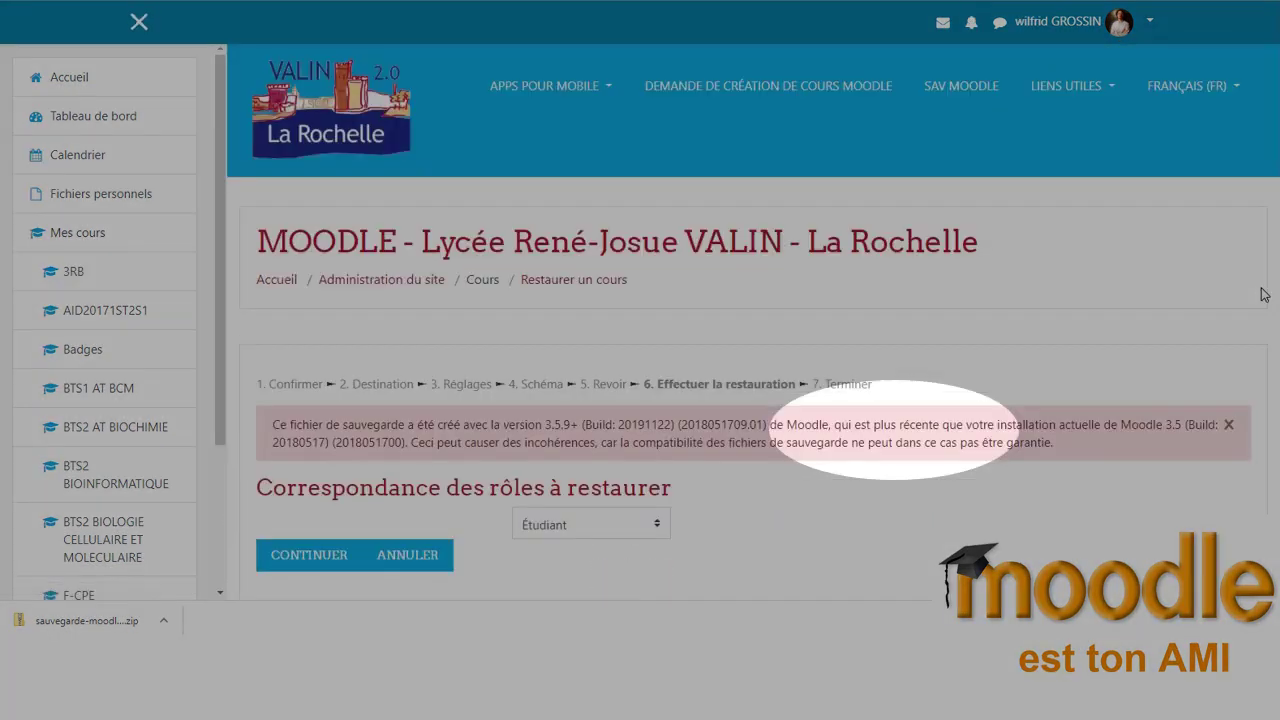
Check the Moodle version compatibility notice and continue the restoration with the role mapped to Étudiant
{"action": "scroll", "coordinate": [805, 335], "scroll_direction": "down", "scroll_amount": 2}
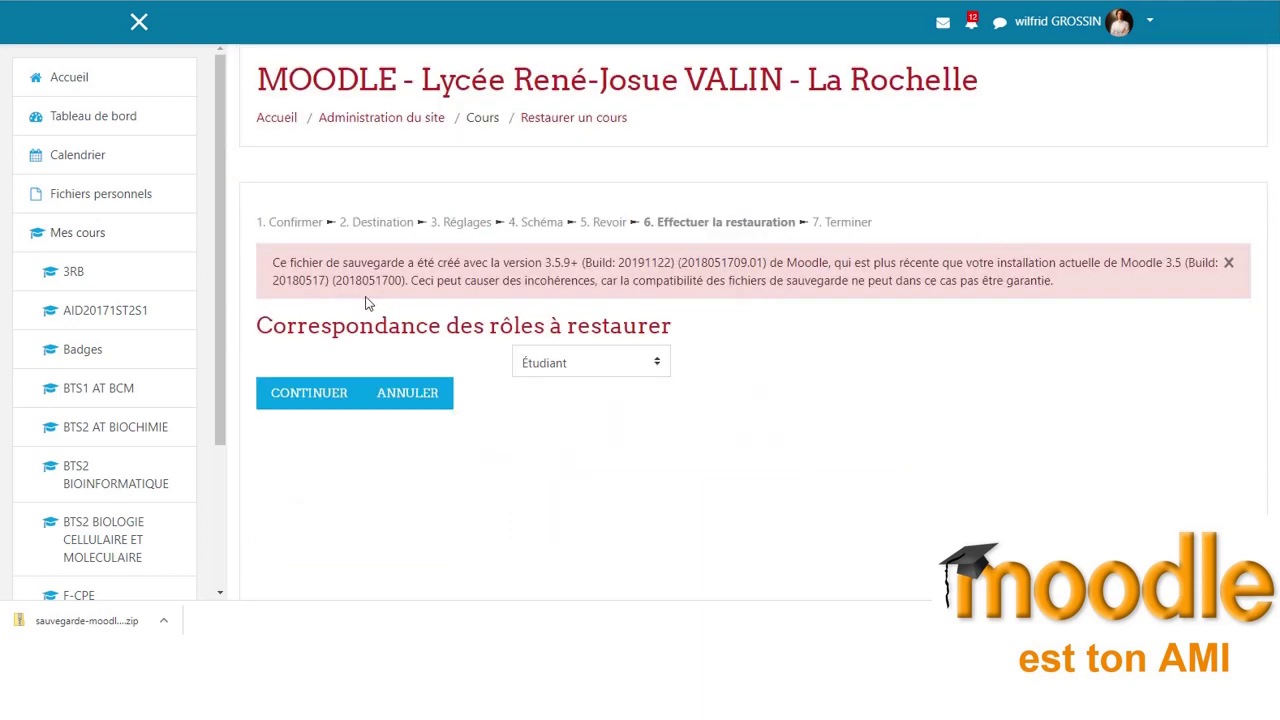
{"action": "left_click_drag", "start_coordinate": [312, 263], "coordinate": [586, 264]}
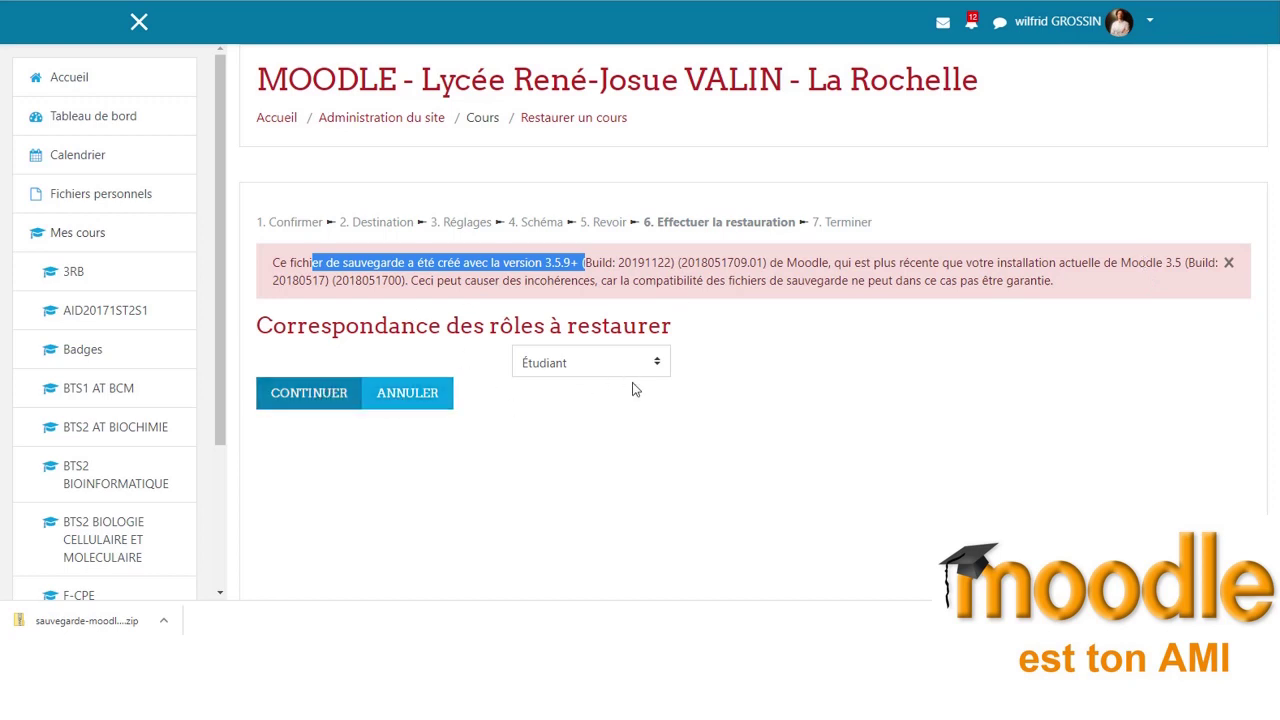
{"action": "left_click", "coordinate": [506, 295]}
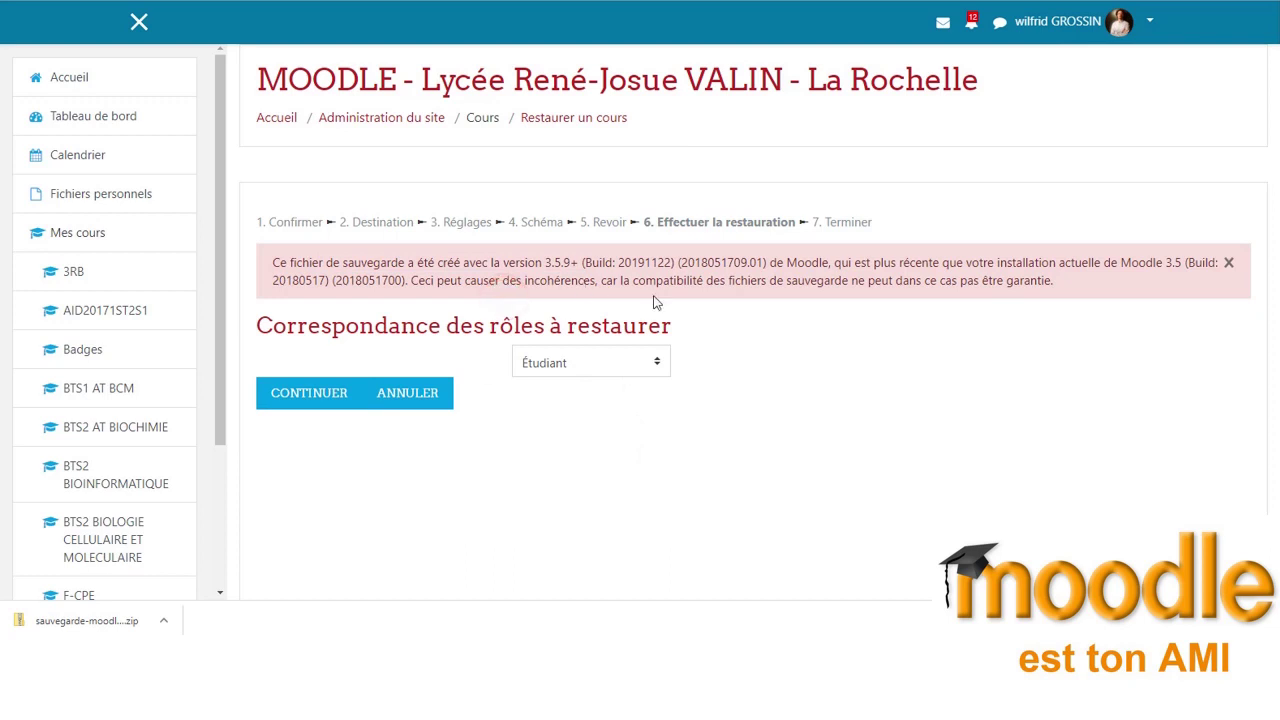
{"action": "left_click", "coordinate": [318, 405]}
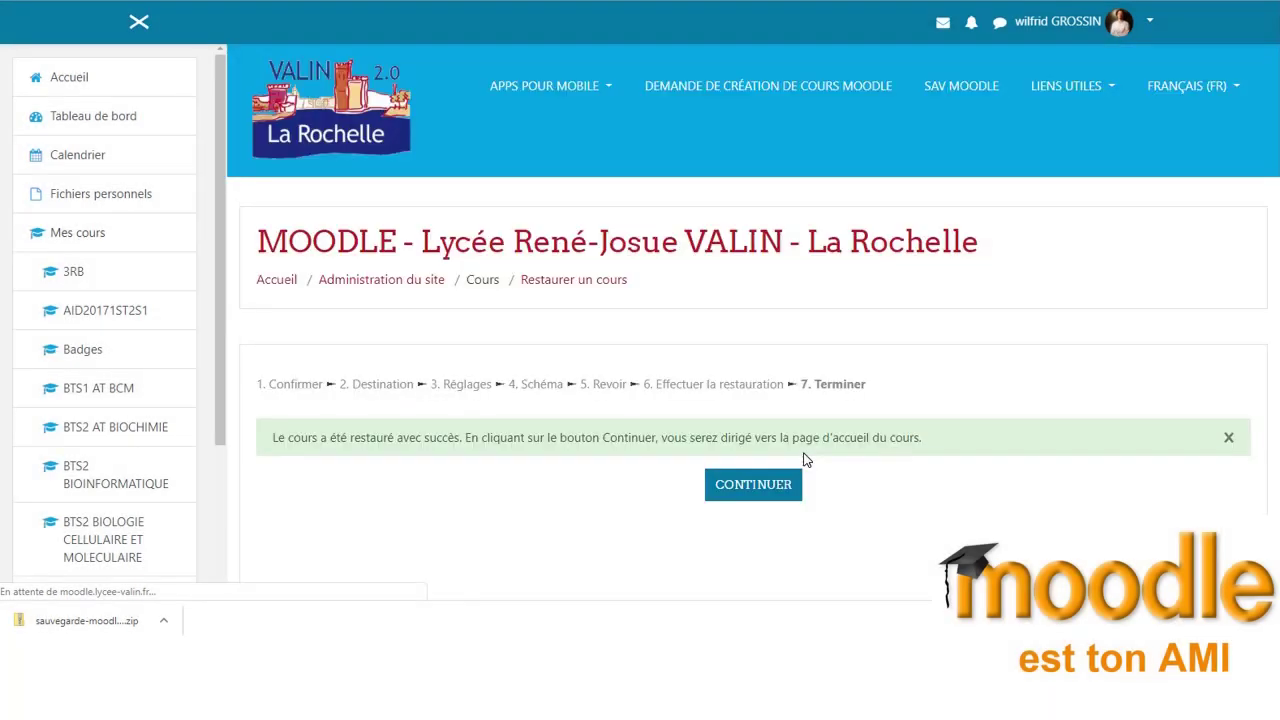
Read the restoration's completion message and continue to the restored course's home page
{"action": "scroll", "coordinate": [885, 432], "scroll_direction": "down", "scroll_amount": 2}
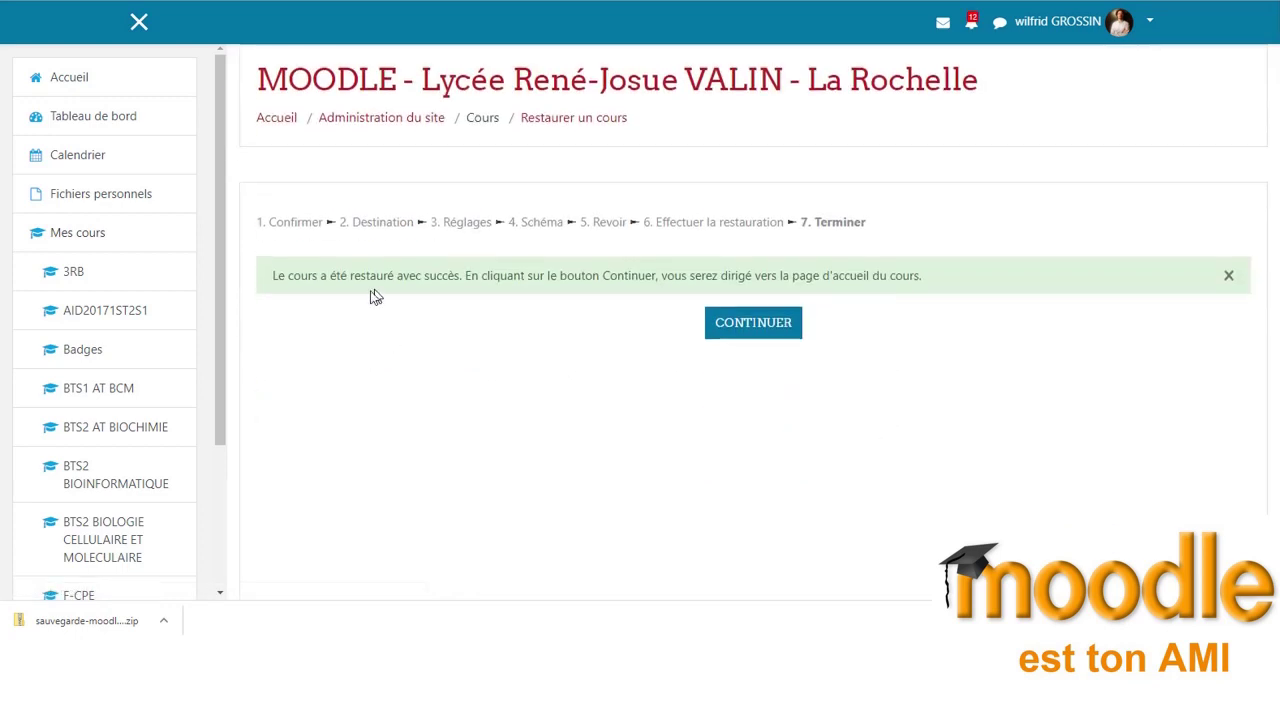
{"action": "left_click_drag", "start_coordinate": [328, 277], "coordinate": [460, 280]}
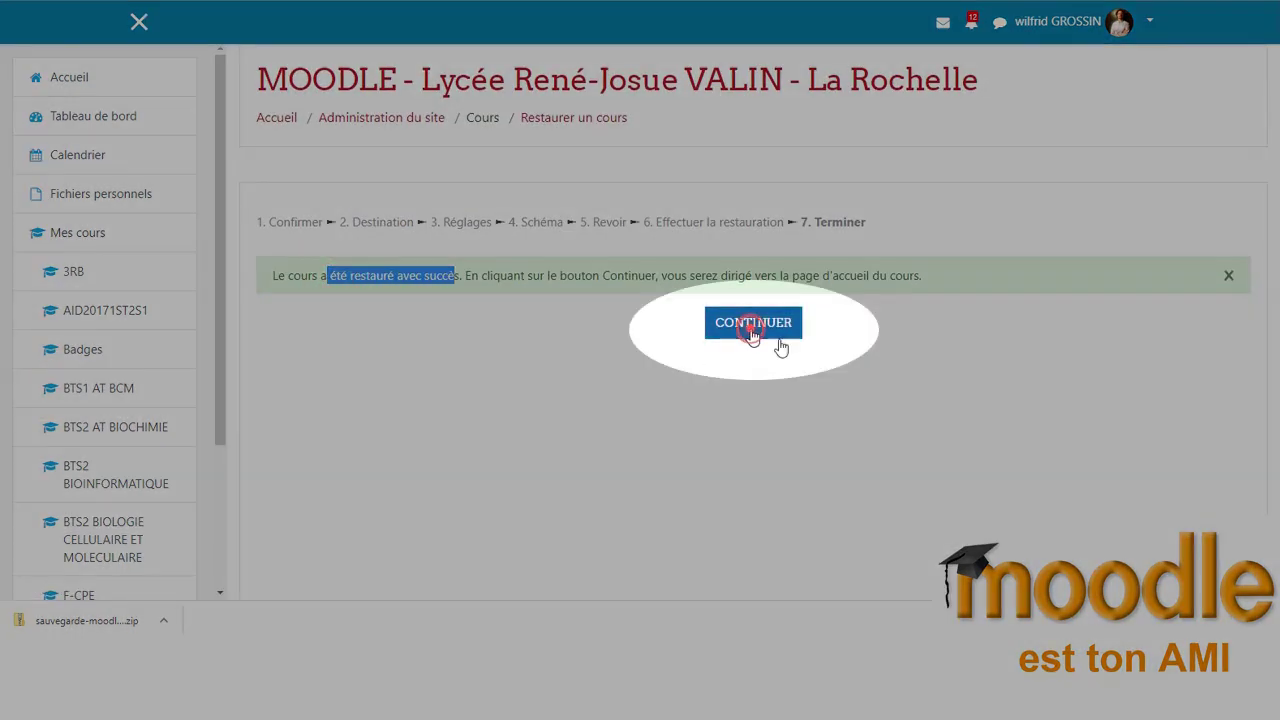
{"action": "left_click", "coordinate": [770, 334]}
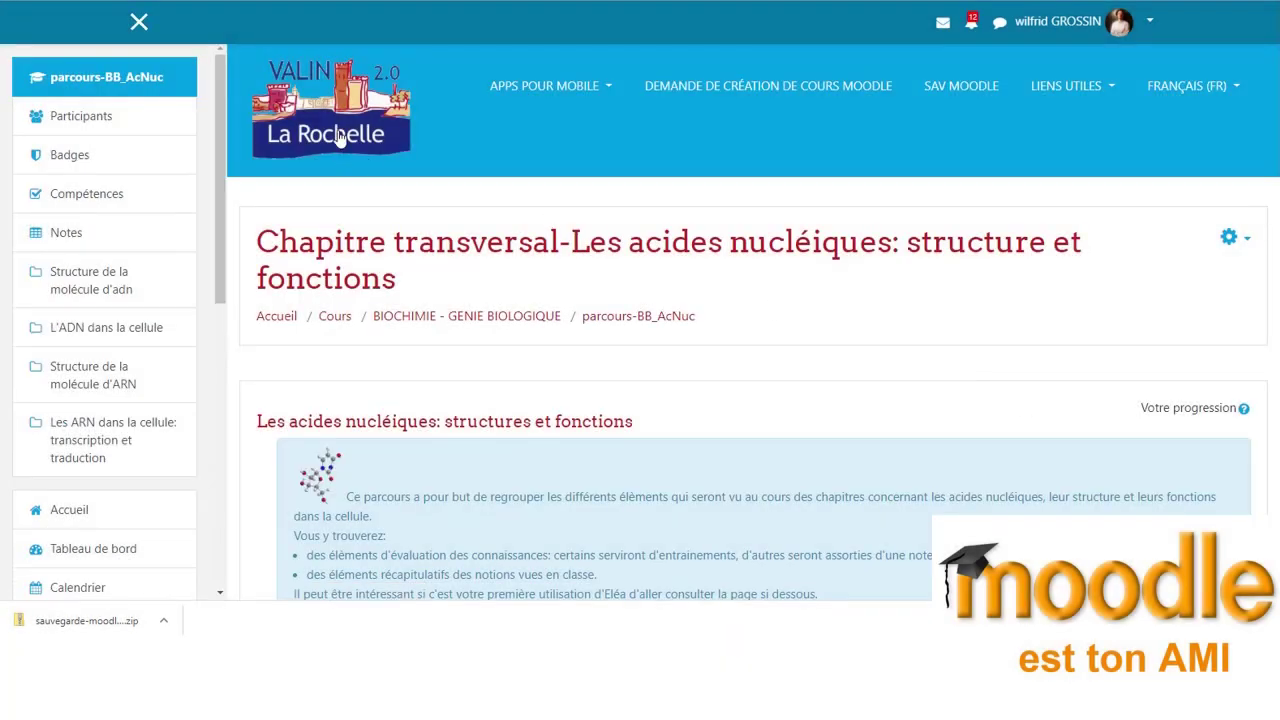
Collapse the side navigation and look over the restored course's introduction, activities and section list
{"action": "left_click", "coordinate": [139, 21]}
{"action": "scroll", "coordinate": [845, 391], "scroll_direction": "down", "scroll_amount": 3}
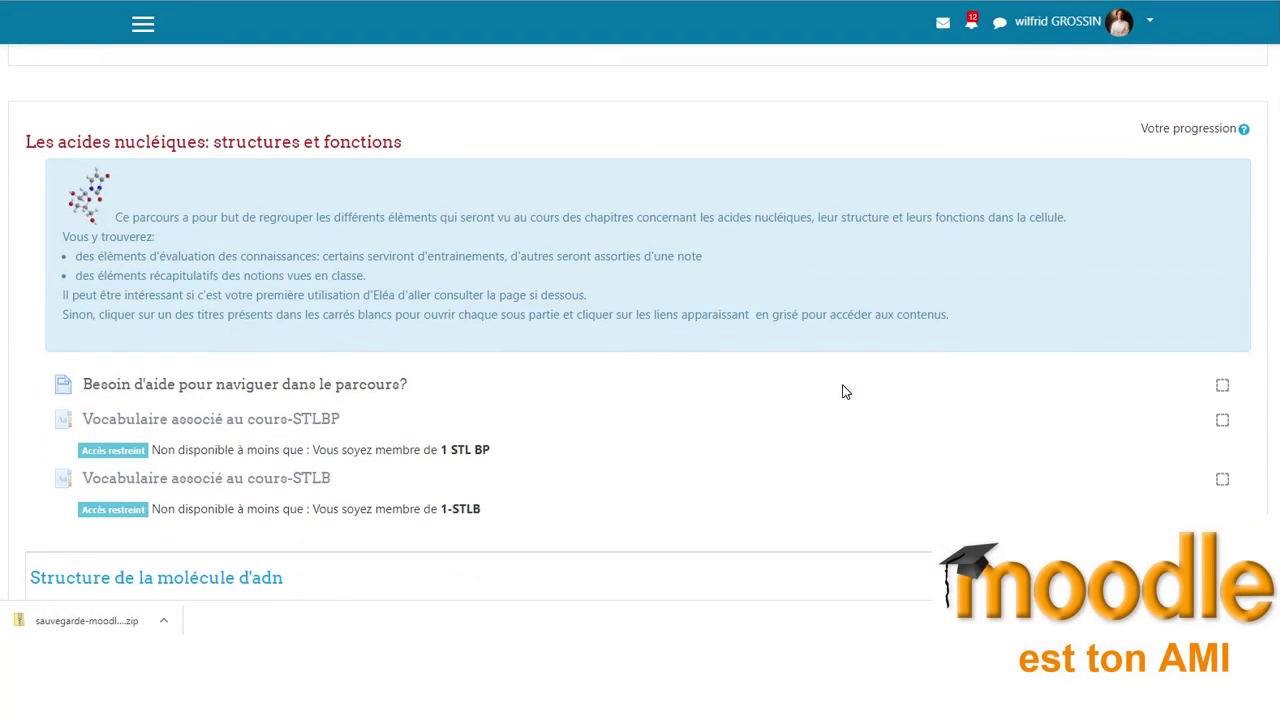
{"action": "scroll", "coordinate": [845, 391], "scroll_direction": "down", "scroll_amount": 5}
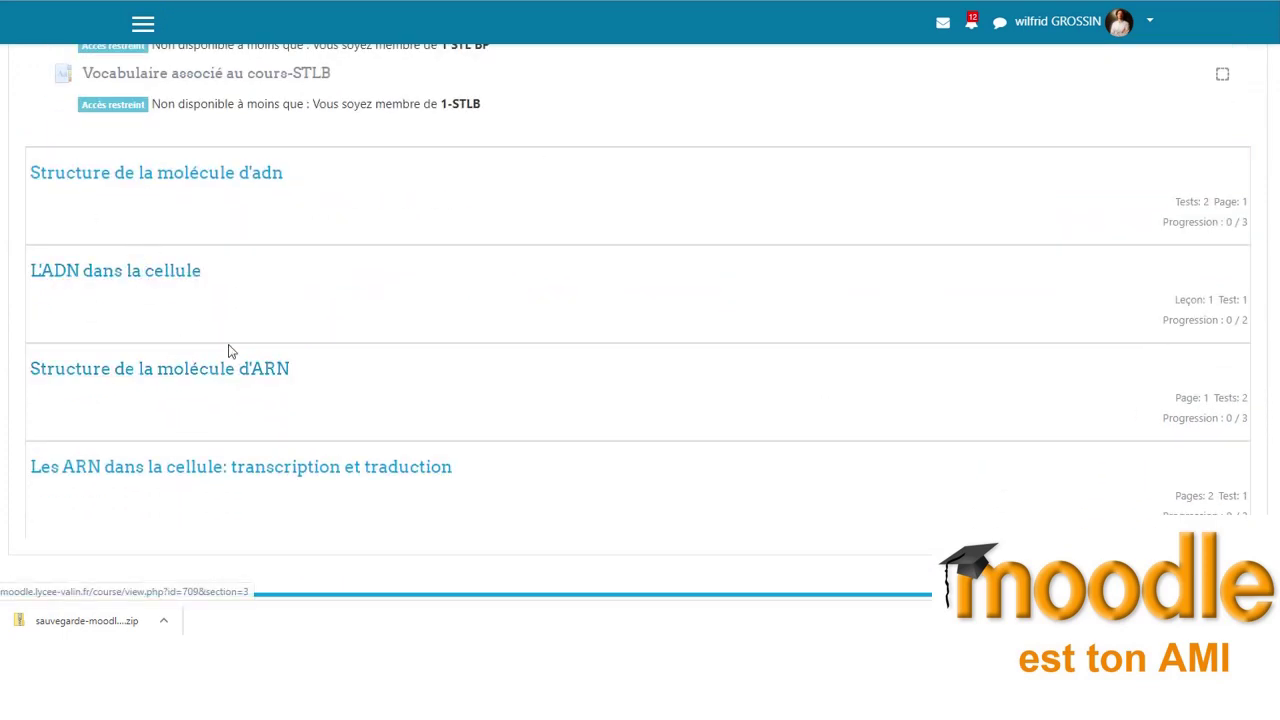
{"action": "scroll", "coordinate": [363, 344], "scroll_direction": "up", "scroll_amount": 4}
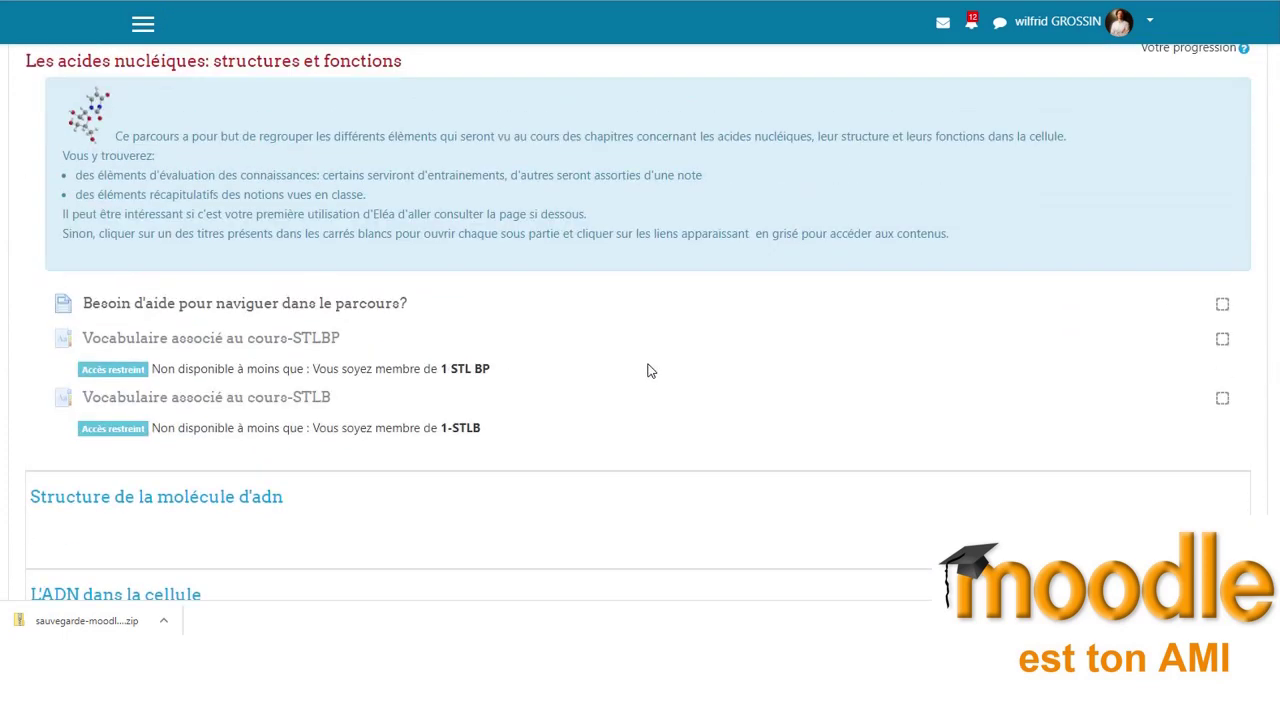
{"action": "scroll", "coordinate": [648, 371], "scroll_direction": "down", "scroll_amount": 2}
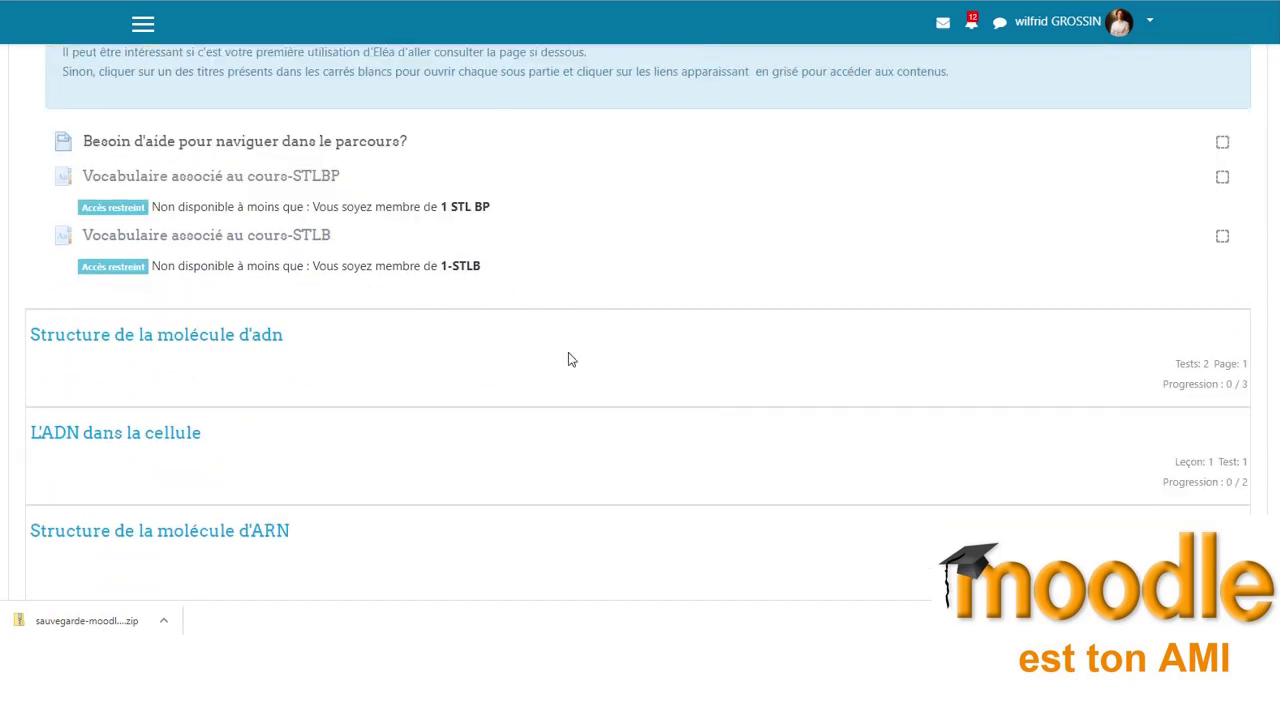
{"action": "scroll", "coordinate": [294, 389], "scroll_direction": "up", "scroll_amount": 1}
{"action": "scroll", "coordinate": [180, 346], "scroll_direction": "down", "scroll_amount": 1}
Open the section "Structure de la molécule d'adn" and review its activities
{"action": "left_click", "coordinate": [180, 342]}
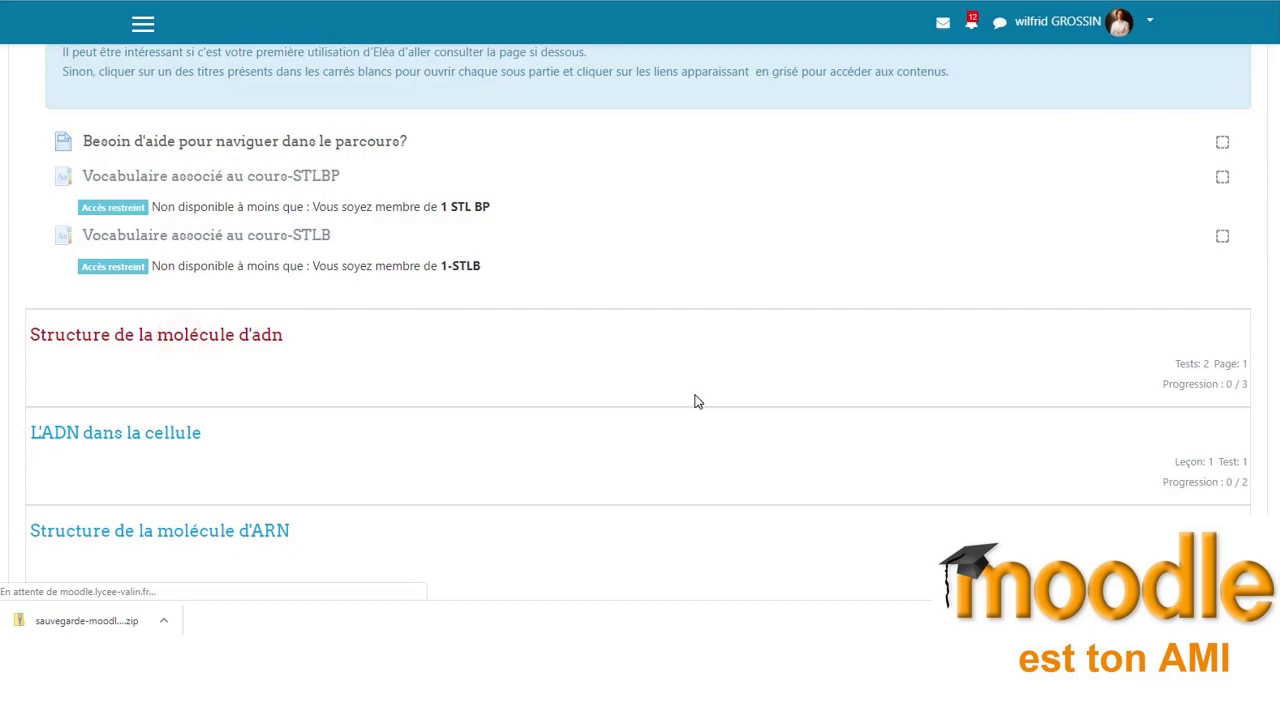
{"action": "scroll", "coordinate": [694, 392], "scroll_direction": "down", "scroll_amount": 5}
{"action": "scroll", "coordinate": [694, 398], "scroll_direction": "down", "scroll_amount": 4}
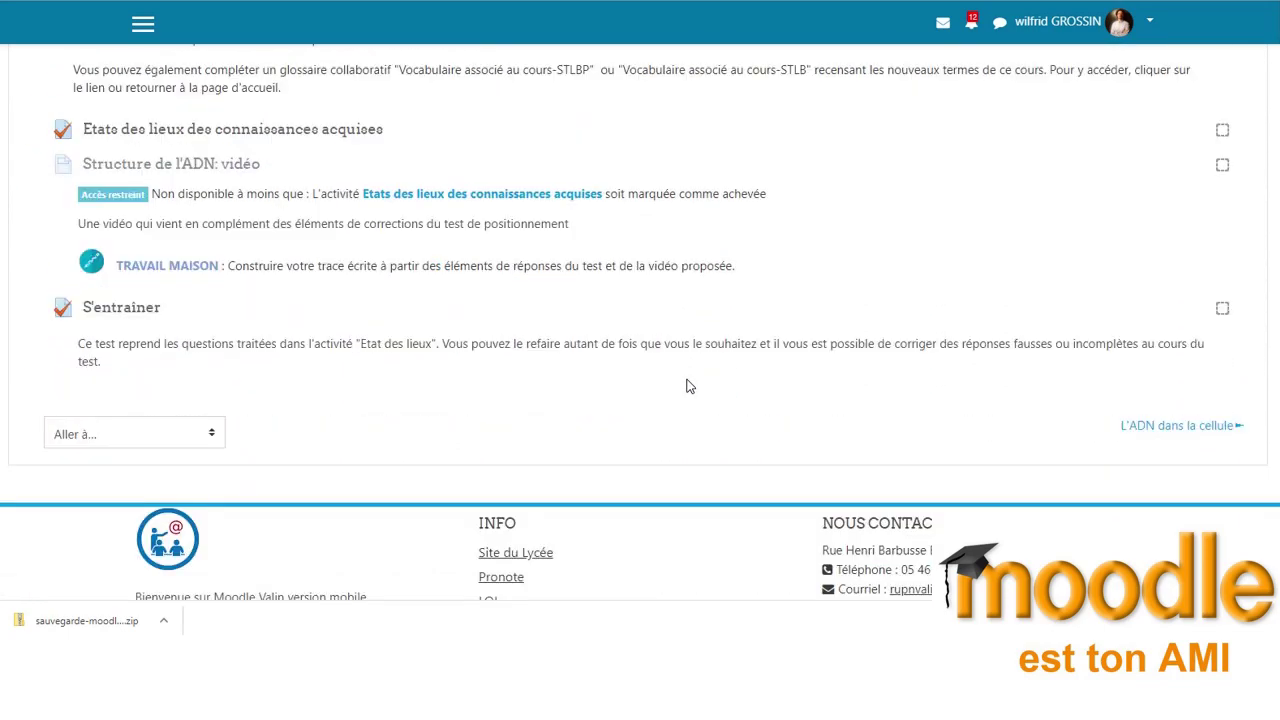
{"action": "scroll", "coordinate": [689, 386], "scroll_direction": "up", "scroll_amount": 12}
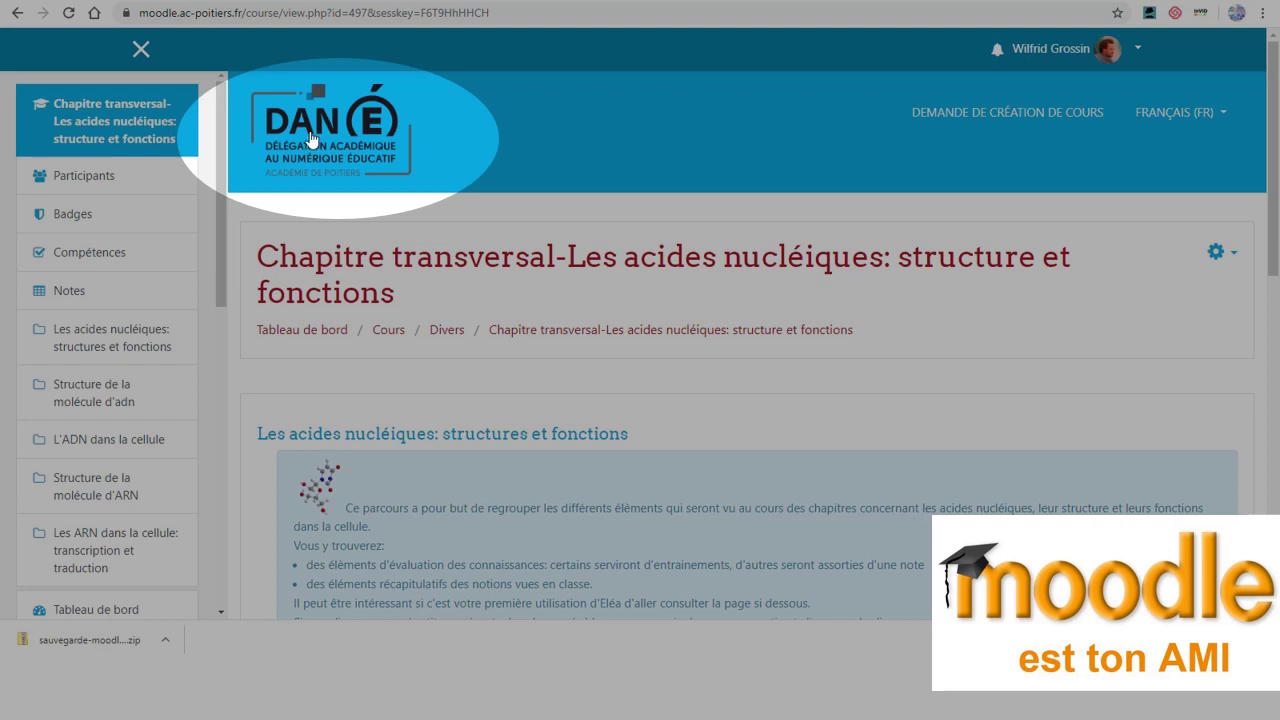
Collapse the side navigation in the nucleic acids course on the Académie de Poitiers Moodle
{"action": "left_click", "coordinate": [143, 52]}
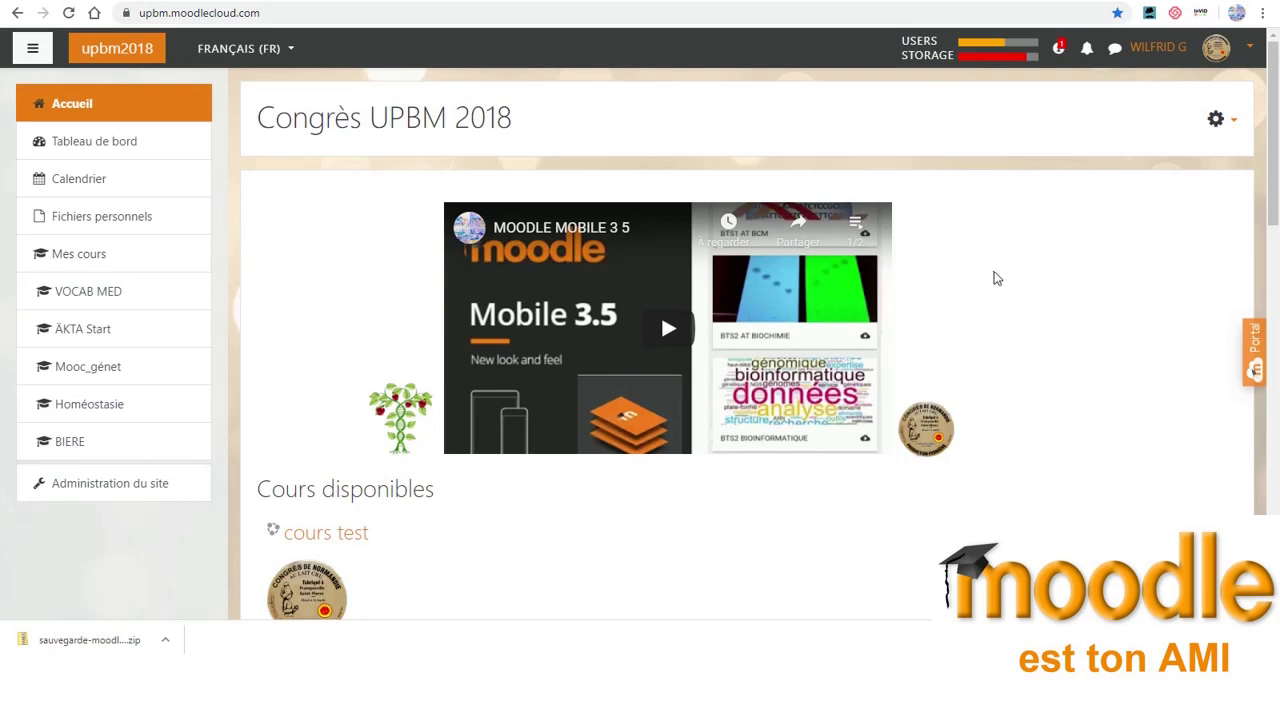
Look through the available courses on the home page of the upbm2018 MoodleCloud site
{"action": "scroll", "coordinate": [988, 276], "scroll_direction": "down", "scroll_amount": 7}
{"action": "scroll", "coordinate": [993, 280], "scroll_direction": "down", "scroll_amount": 3}
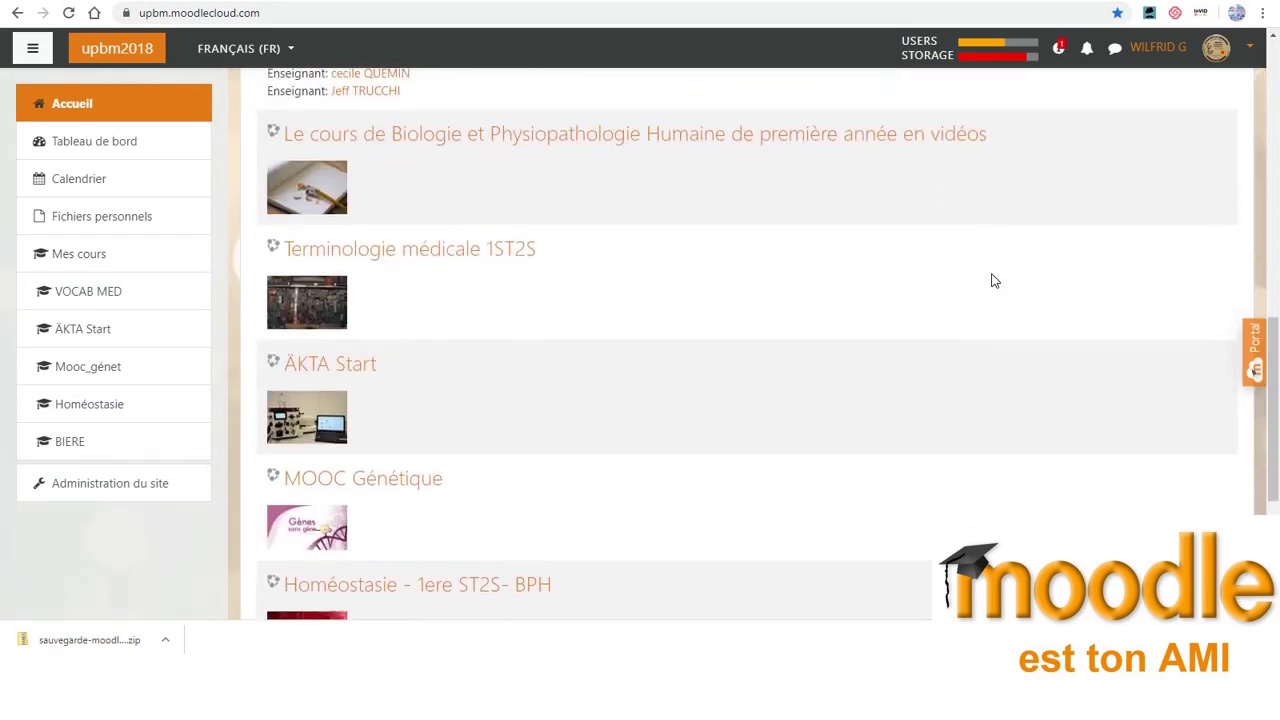
{"action": "scroll", "coordinate": [993, 282], "scroll_direction": "down", "scroll_amount": 1}
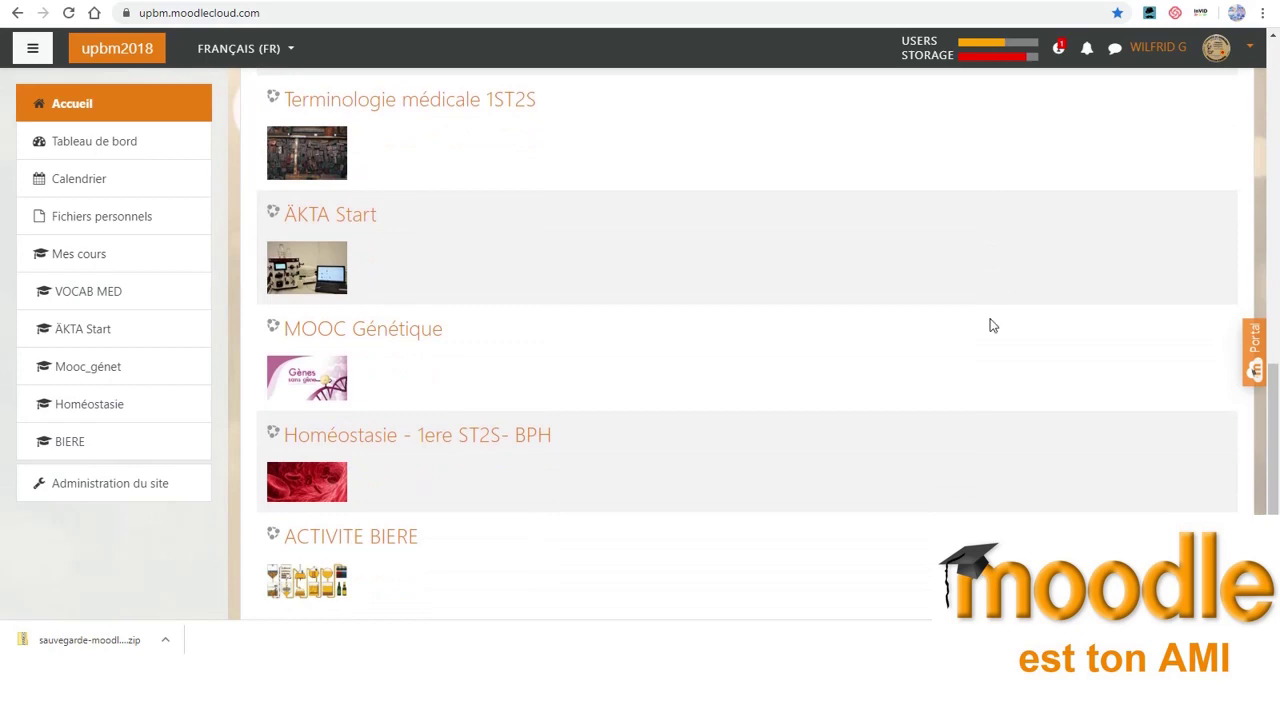
{"action": "scroll", "coordinate": [993, 326], "scroll_direction": "up", "scroll_amount": 8}
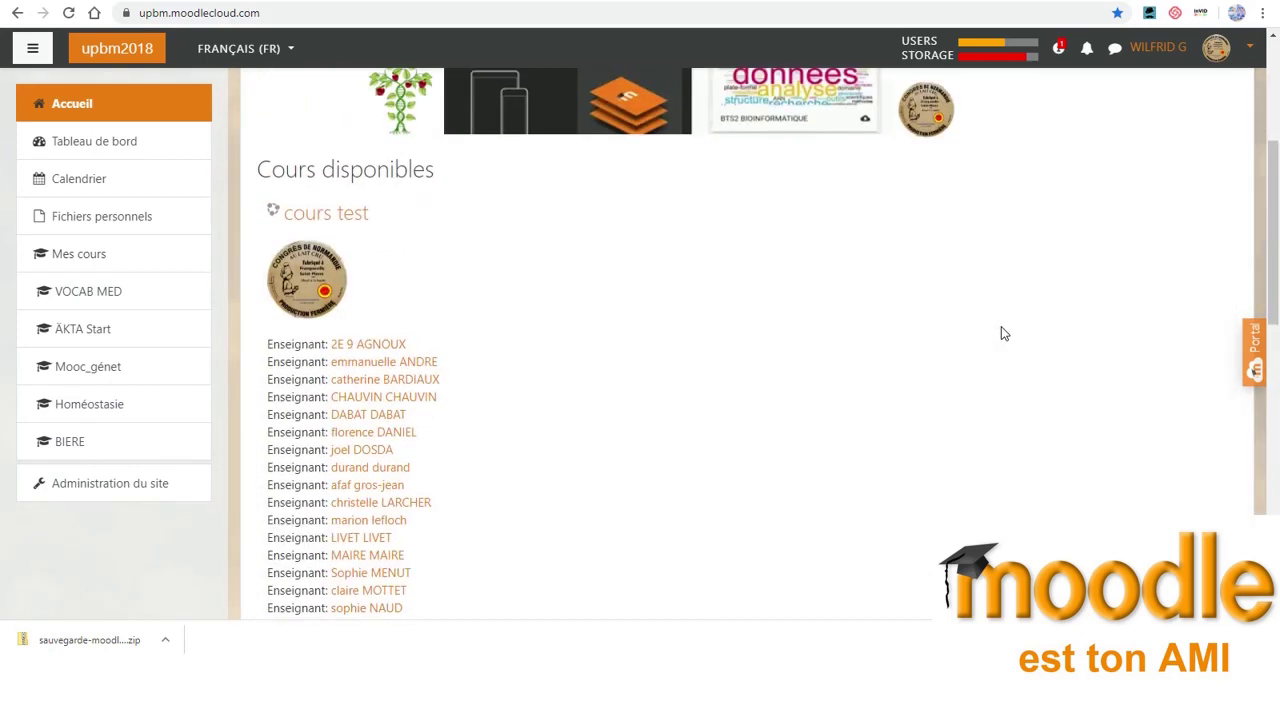
Open the course restore page from the site administration's course settings
{"action": "scroll", "coordinate": [1004, 333], "scroll_direction": "up", "scroll_amount": 3}
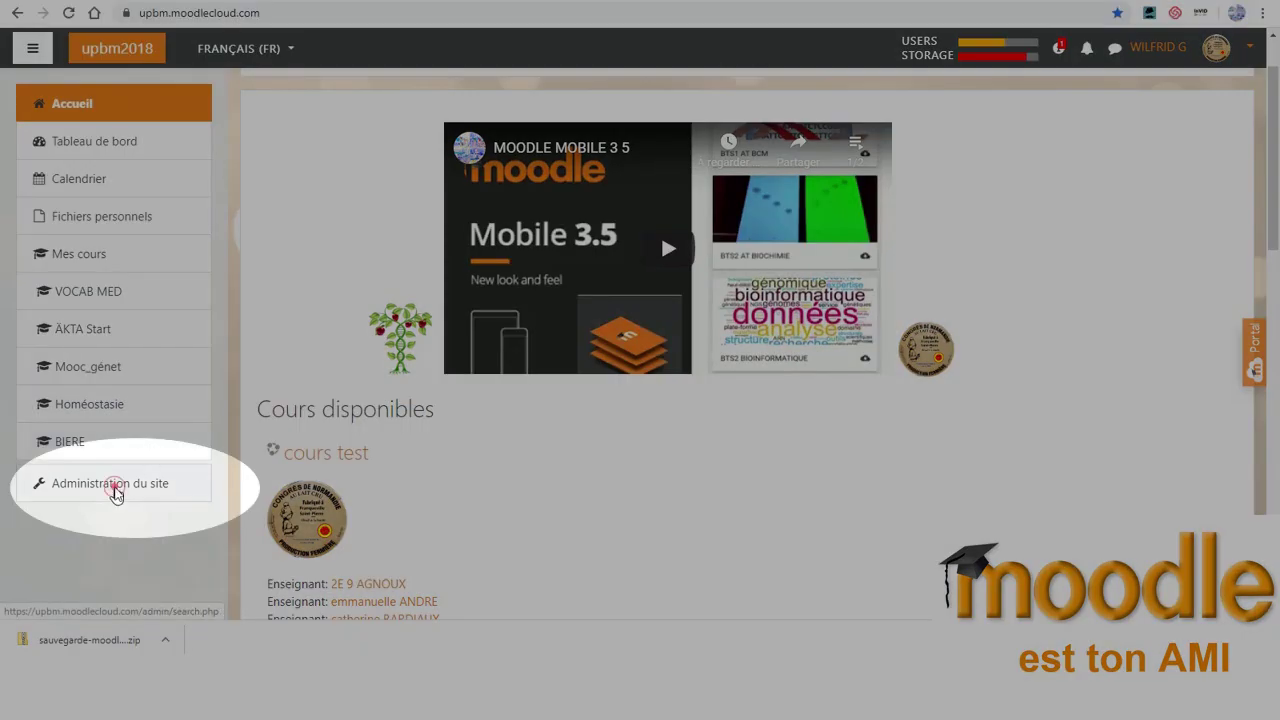
{"action": "left_click", "coordinate": [116, 494]}
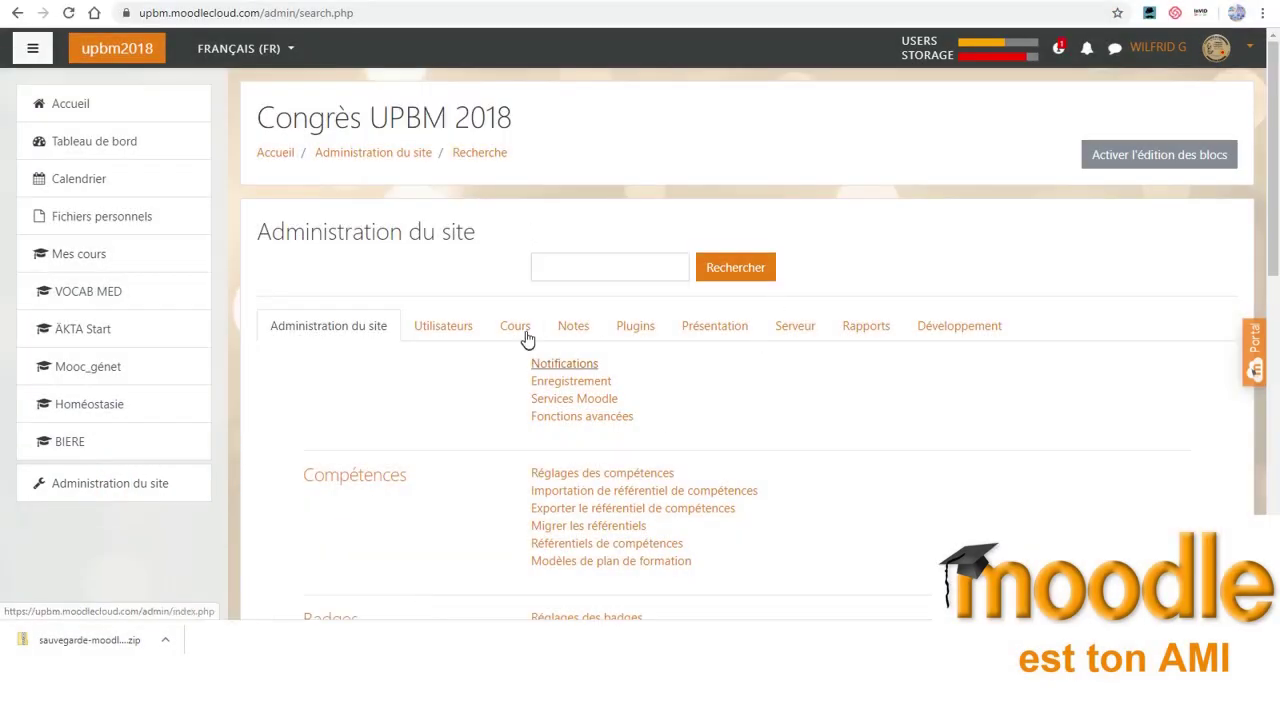
{"action": "left_click", "coordinate": [517, 328]}
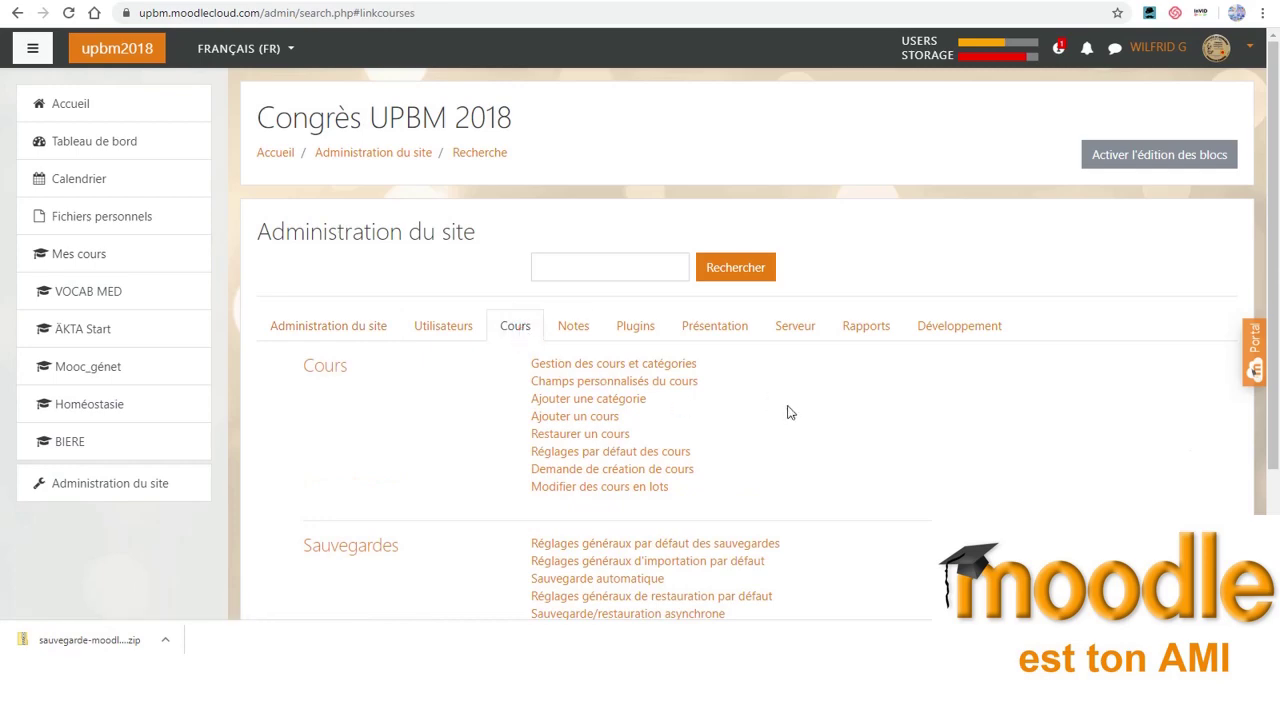
{"action": "scroll", "coordinate": [800, 418], "scroll_direction": "down", "scroll_amount": 2}
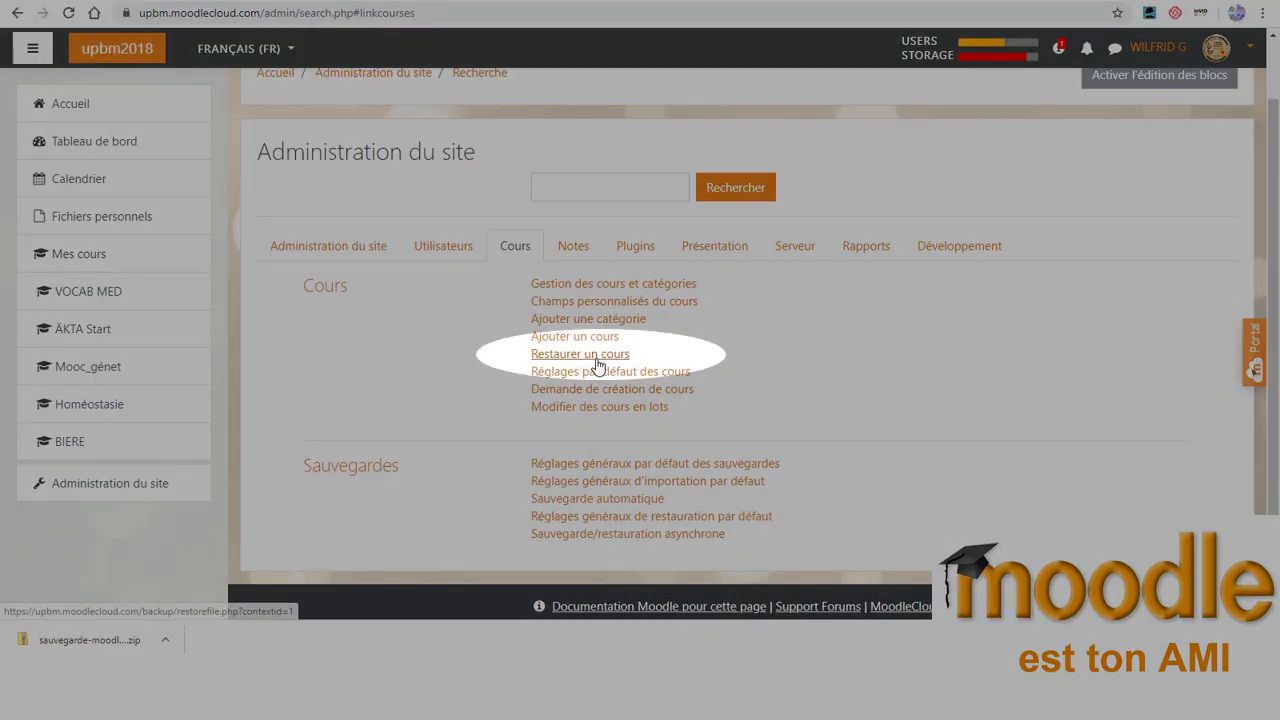
{"action": "left_click", "coordinate": [596, 358]}
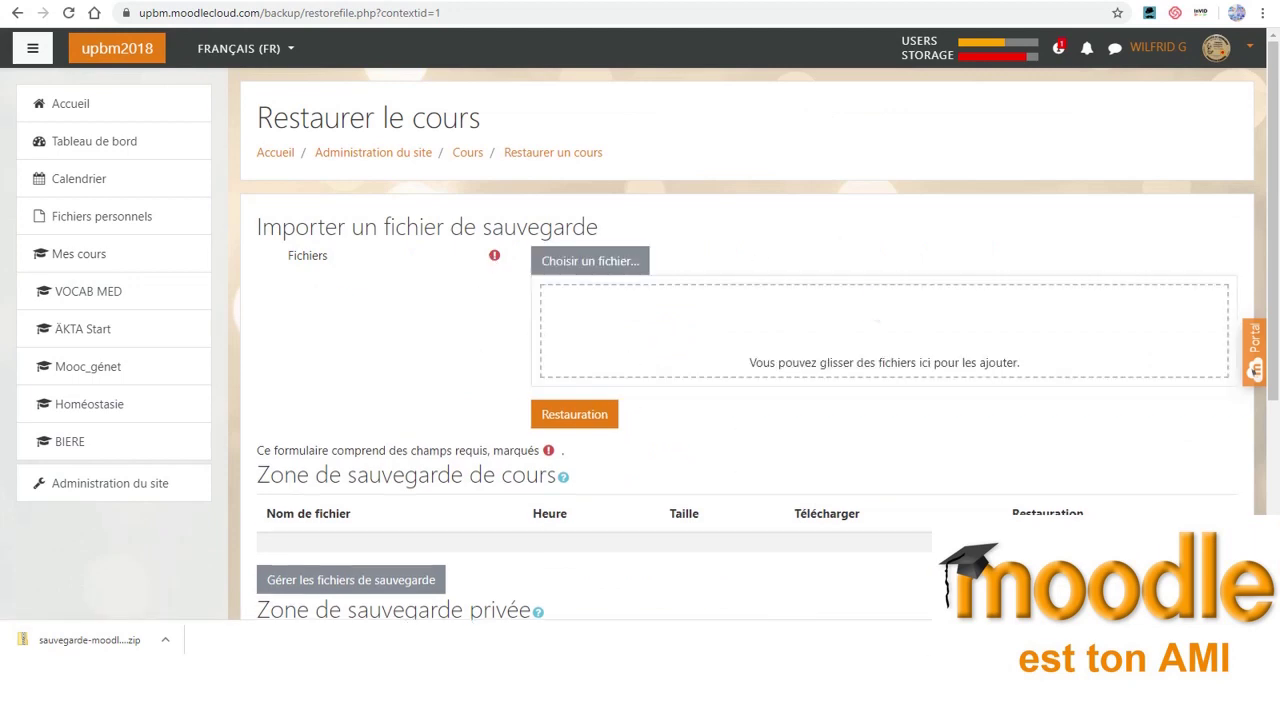
{"action": "mouse_move", "coordinate": [926, 700]}
{"action": "left_click", "coordinate": [910, 600]}
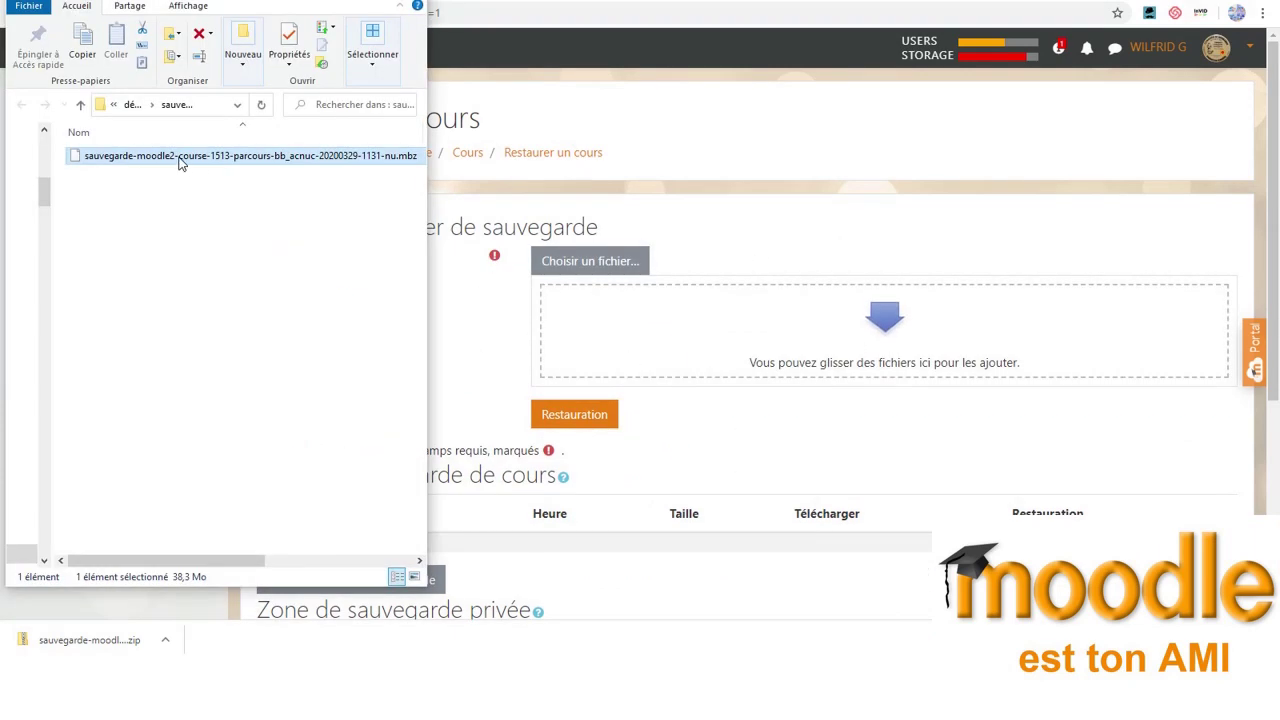
{"action": "left_click_drag", "start_coordinate": [178, 158], "coordinate": [682, 310]}
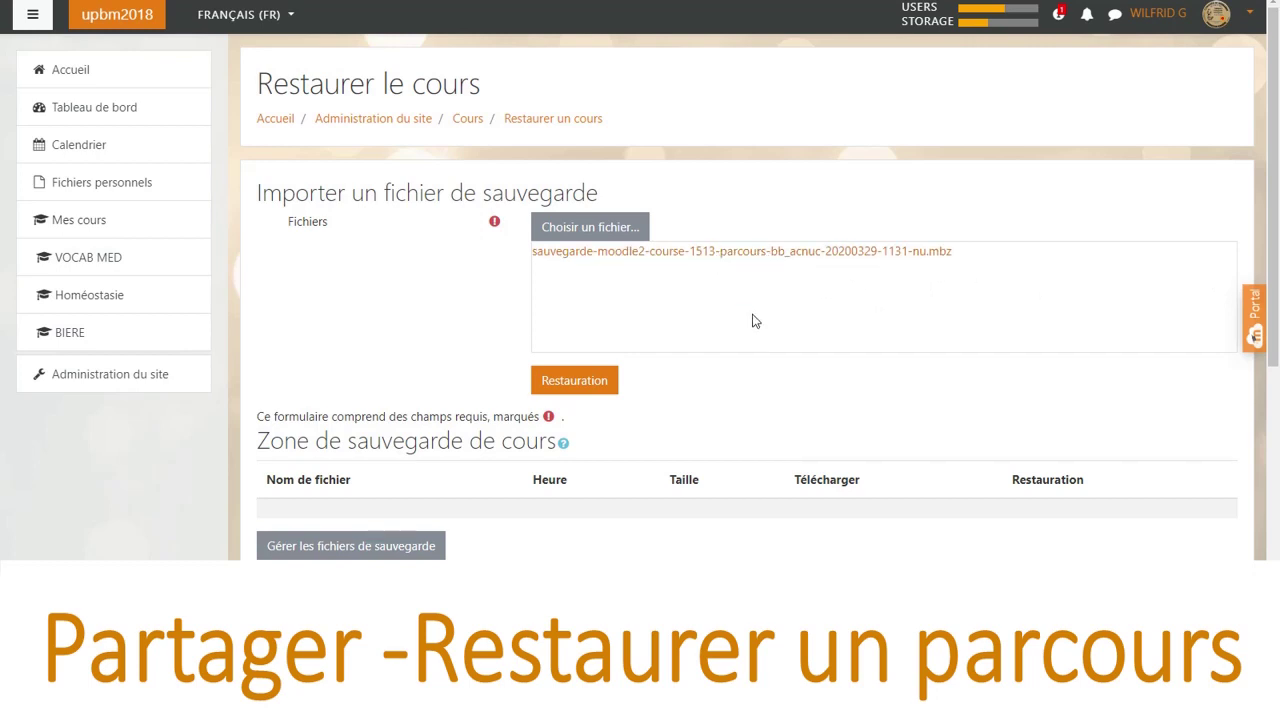
{"action": "left_click", "coordinate": [580, 380]}
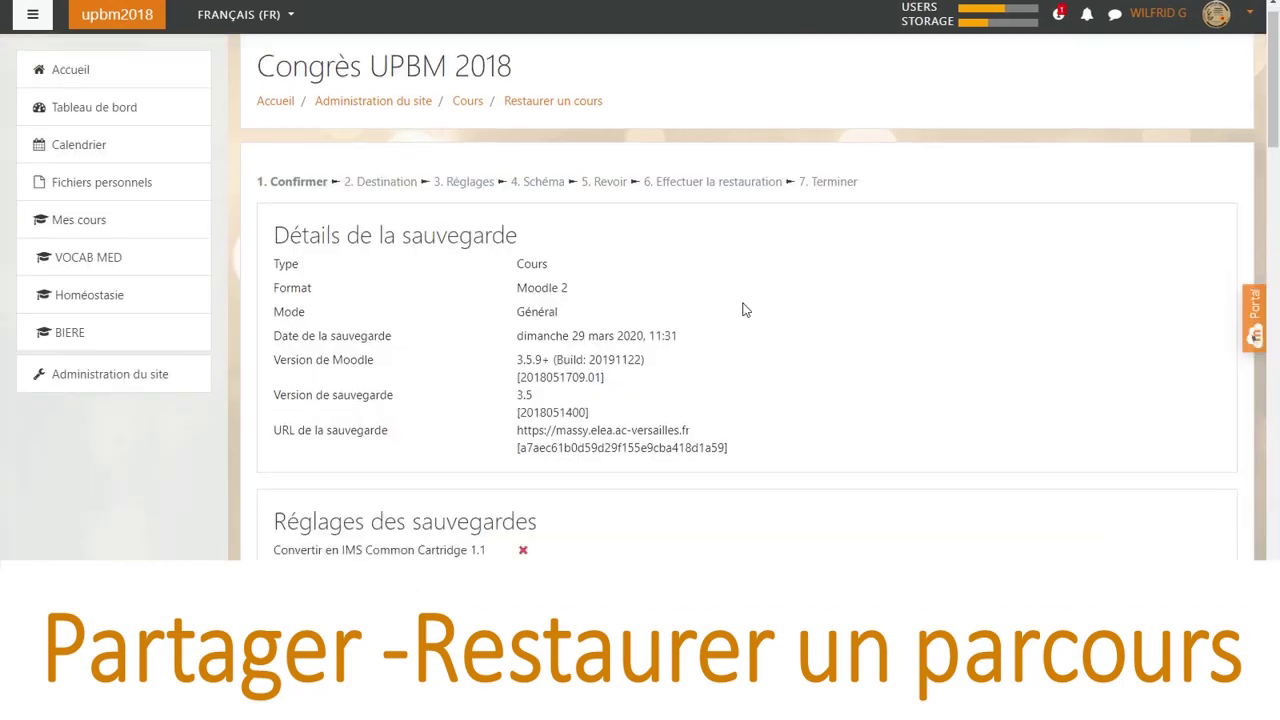
Review and confirm the backup details, then choose to restore it as a new course in the category Biotechnologies et ST2S
{"action": "scroll", "coordinate": [735, 255], "scroll_direction": "down", "scroll_amount": 10}
{"action": "scroll", "coordinate": [732, 258], "scroll_direction": "down", "scroll_amount": 7}
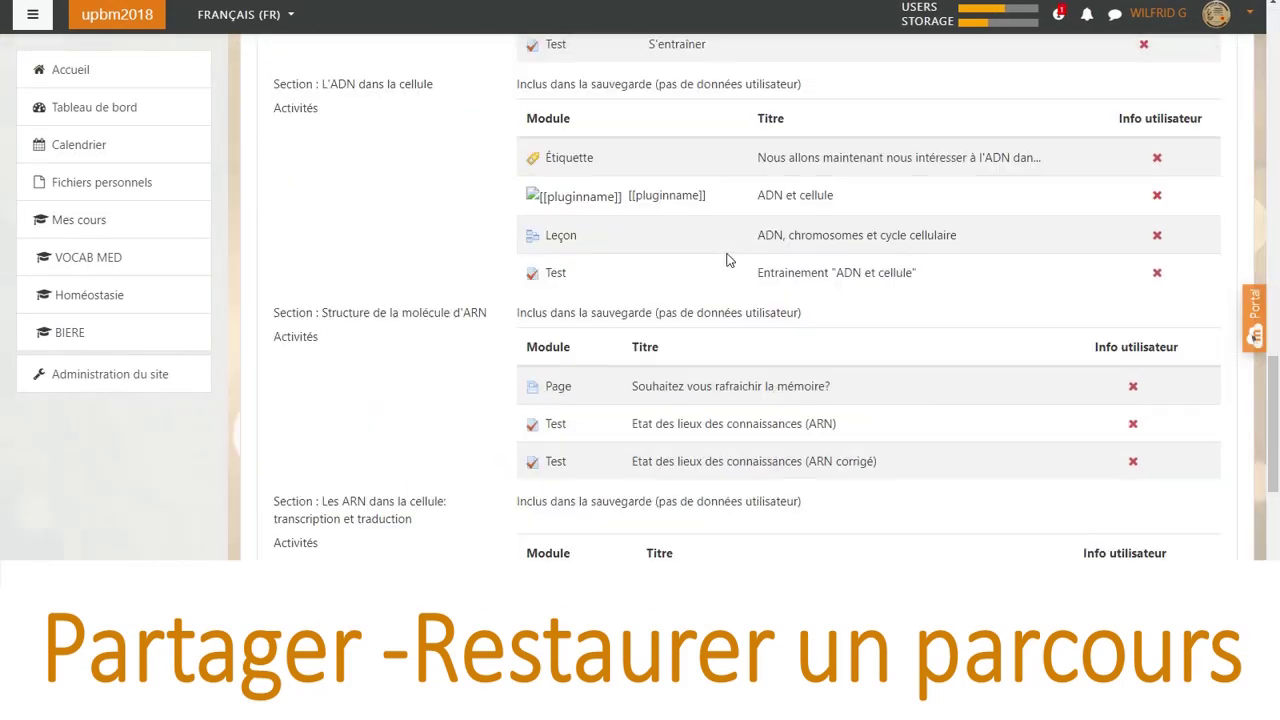
{"action": "scroll", "coordinate": [728, 261], "scroll_direction": "up", "scroll_amount": 5}
{"action": "scroll", "coordinate": [729, 258], "scroll_direction": "down", "scroll_amount": 5}
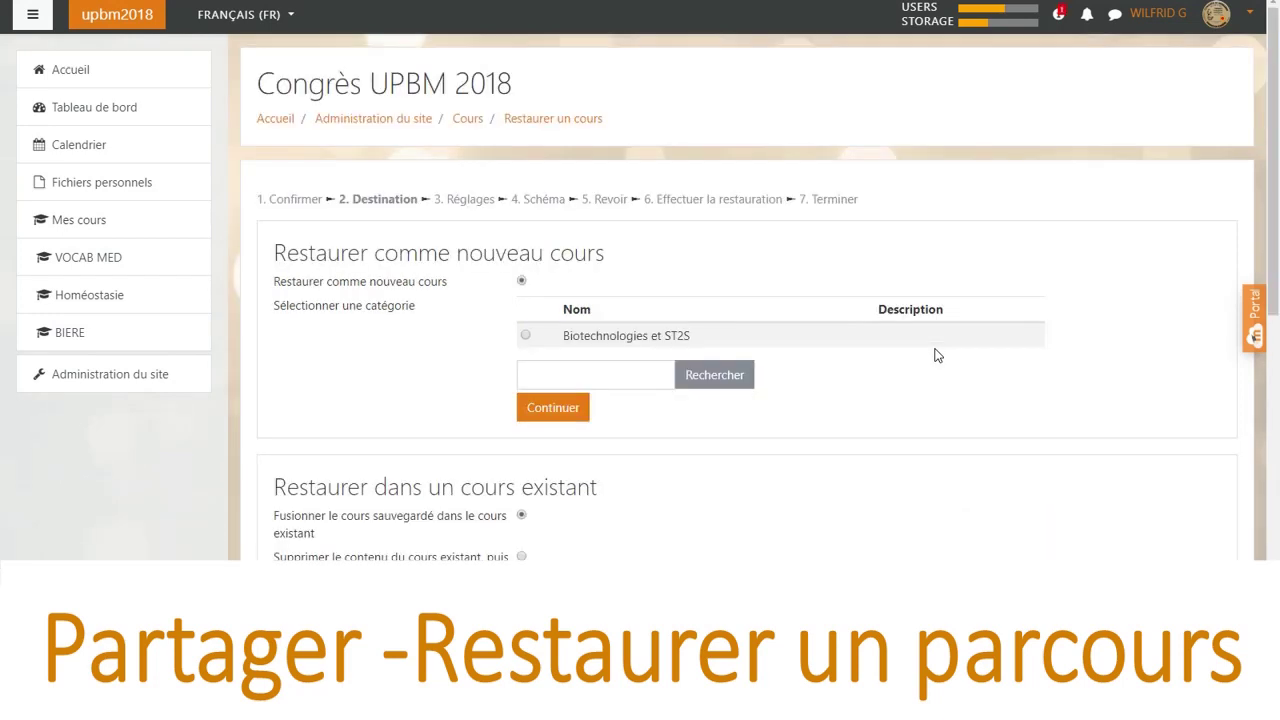
{"action": "scroll", "coordinate": [937, 355], "scroll_direction": "down", "scroll_amount": 3}
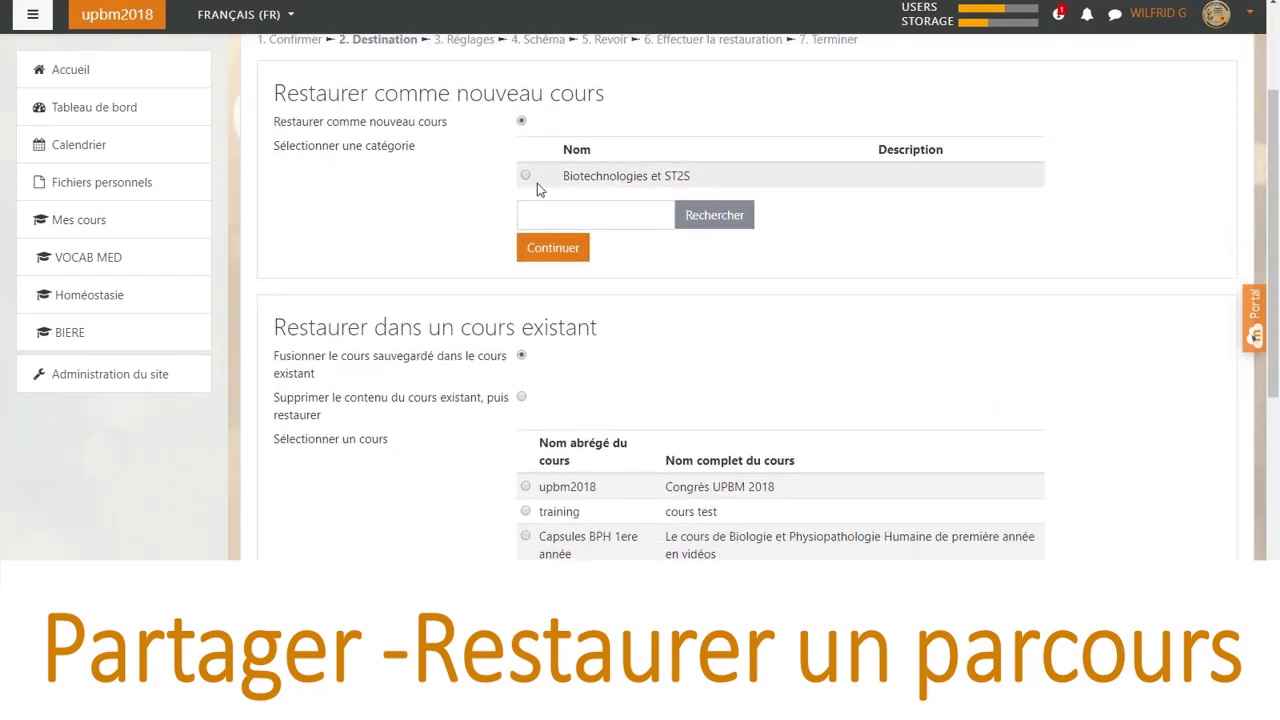
{"action": "left_click", "coordinate": [526, 176]}
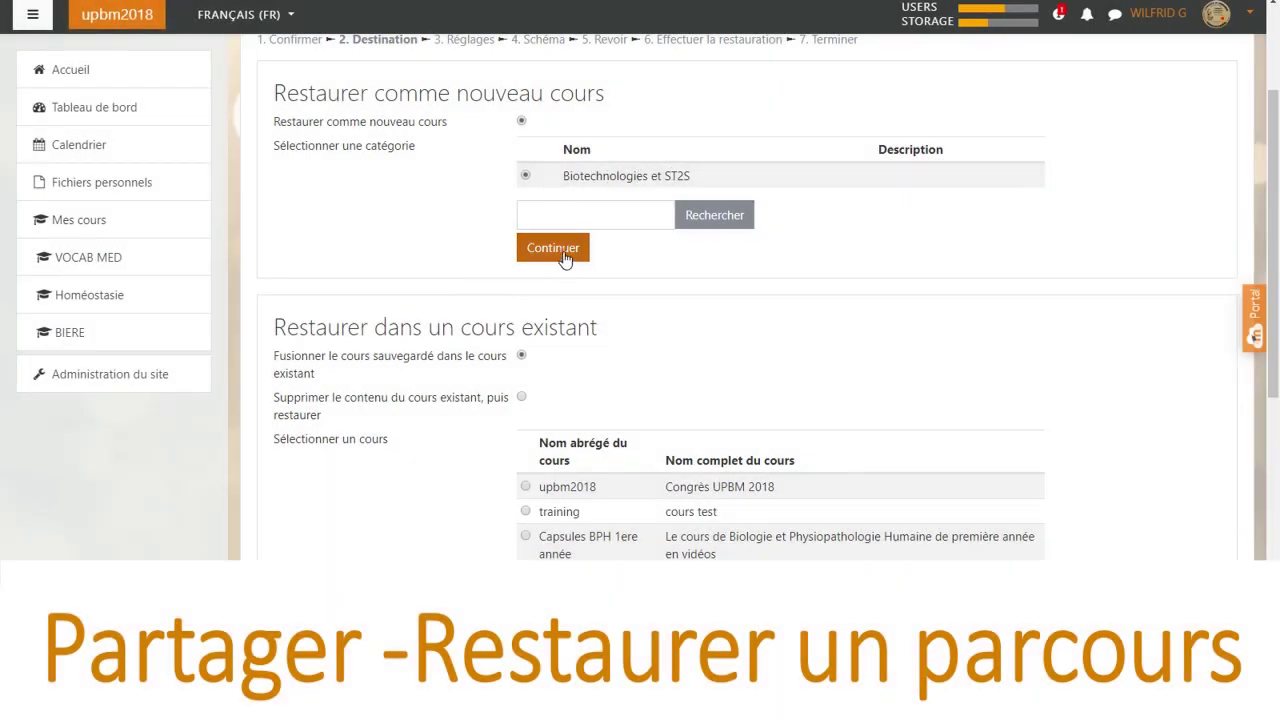
{"action": "left_click", "coordinate": [565, 258]}
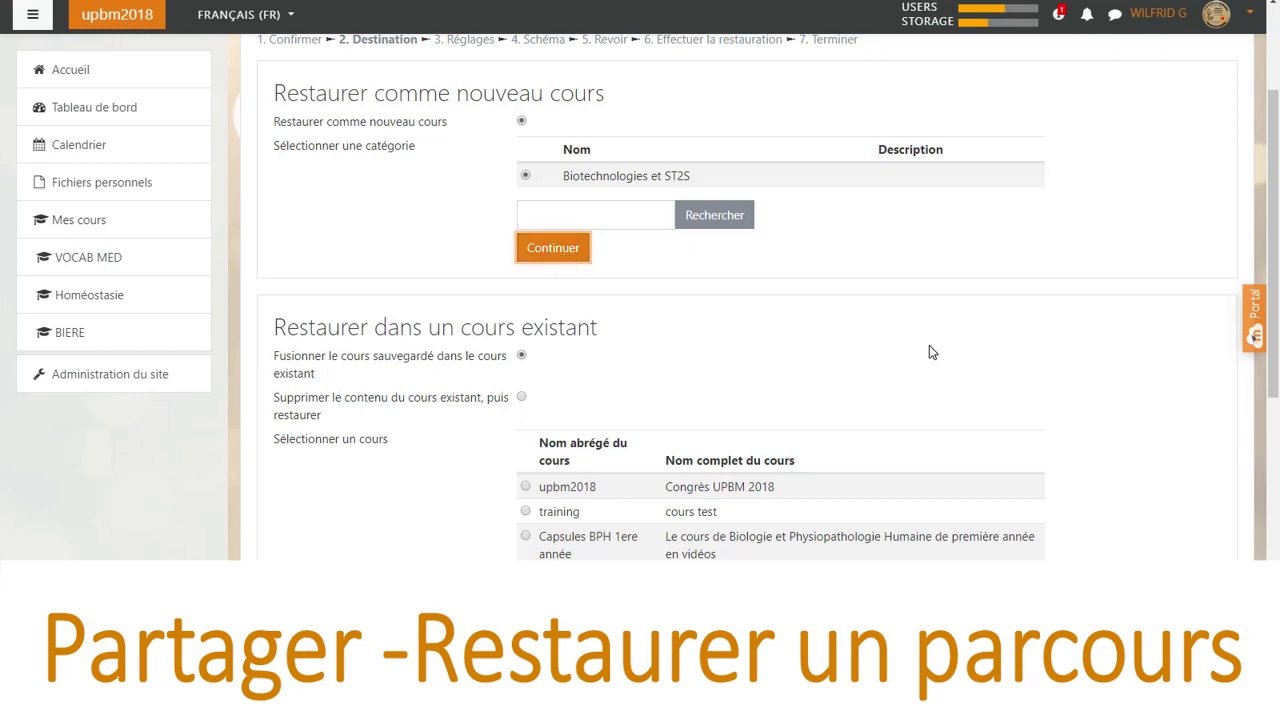
Accept the default restore settings and the course schema, keeping the short name parcours-BB_AcNuc, the full course name and all sections
{"action": "scroll", "coordinate": [866, 343], "scroll_direction": "down", "scroll_amount": 5}
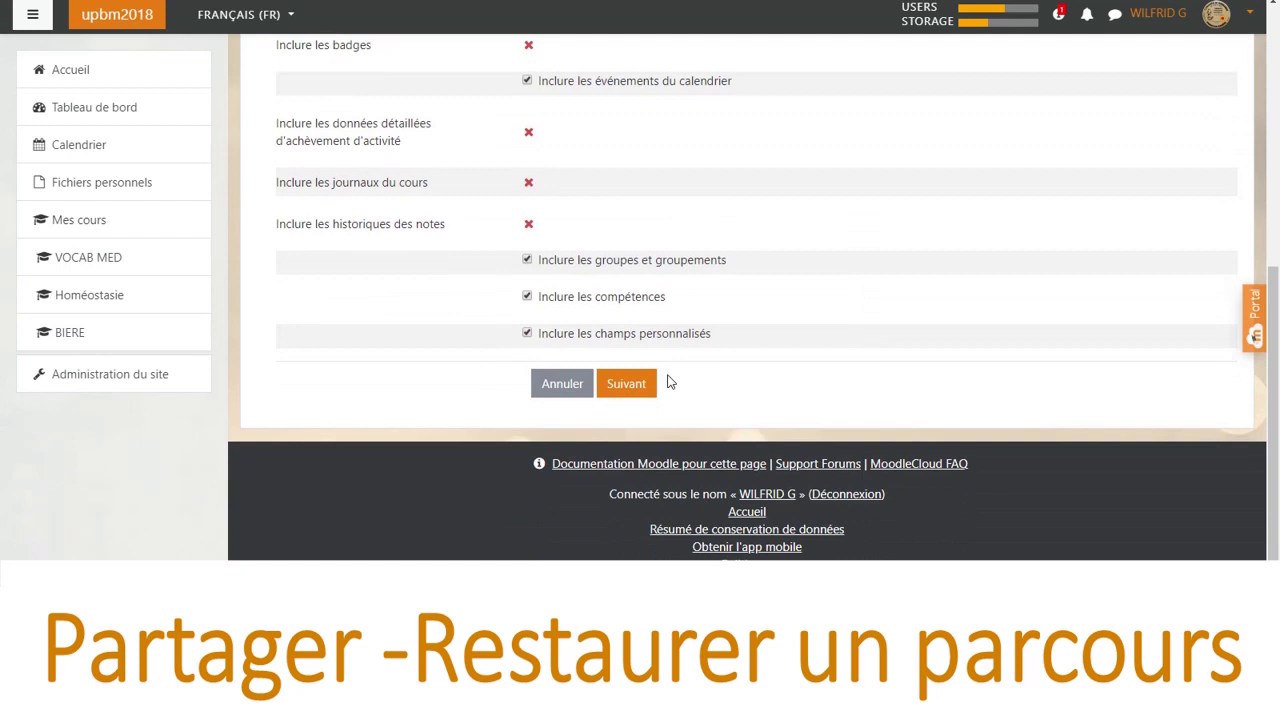
{"action": "left_click", "coordinate": [626, 383]}
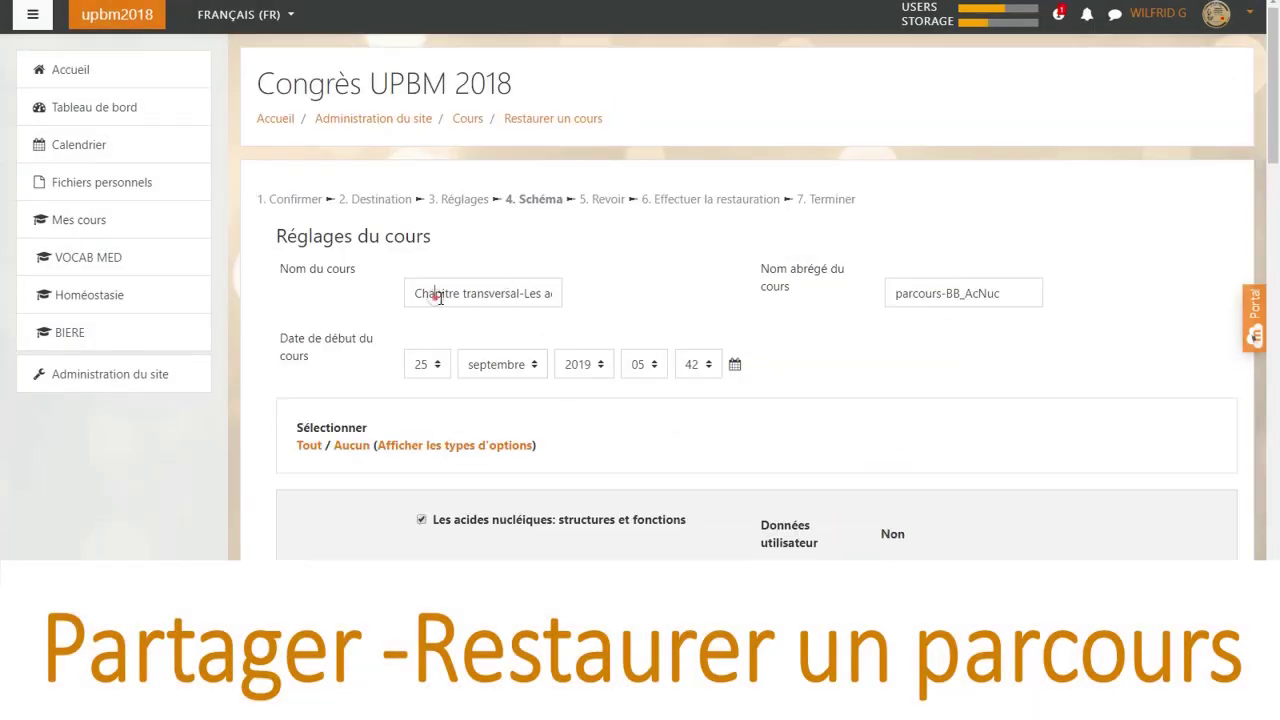
{"action": "left_click_drag", "start_coordinate": [434, 292], "coordinate": [502, 293]}
{"action": "left_click_drag", "start_coordinate": [895, 293], "coordinate": [987, 293]}
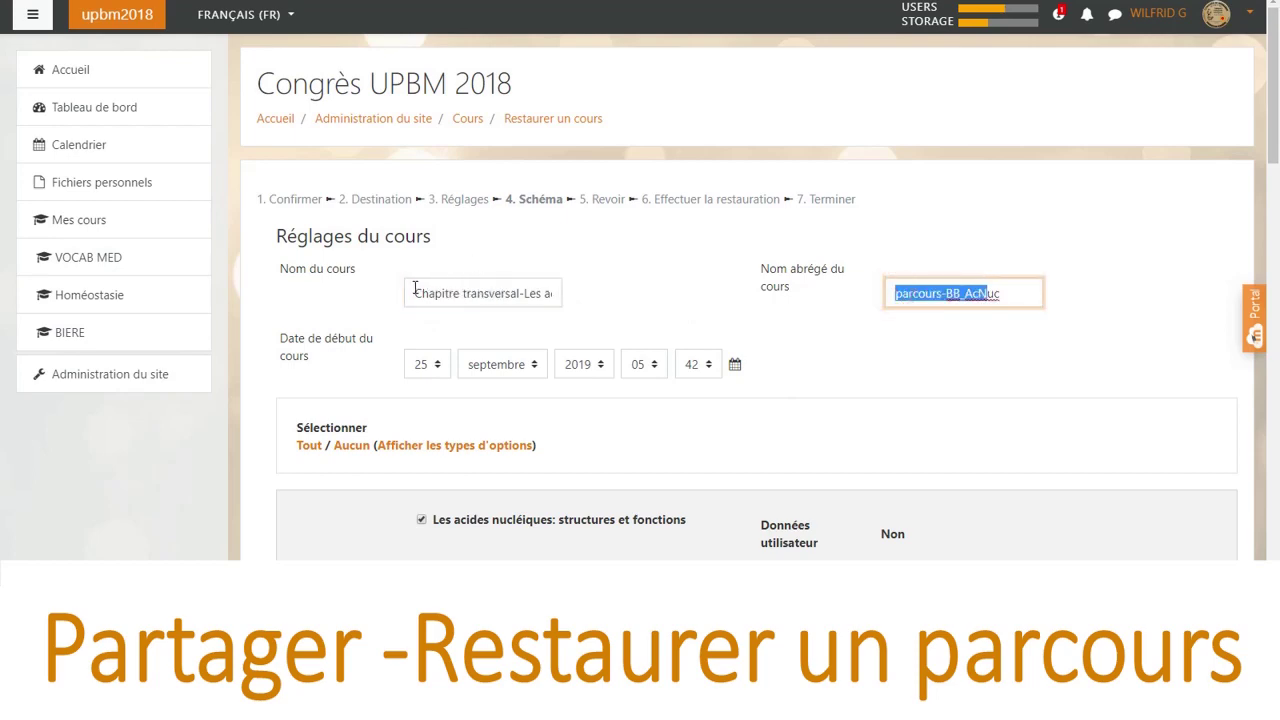
{"action": "left_click_drag", "start_coordinate": [412, 293], "coordinate": [711, 350]}
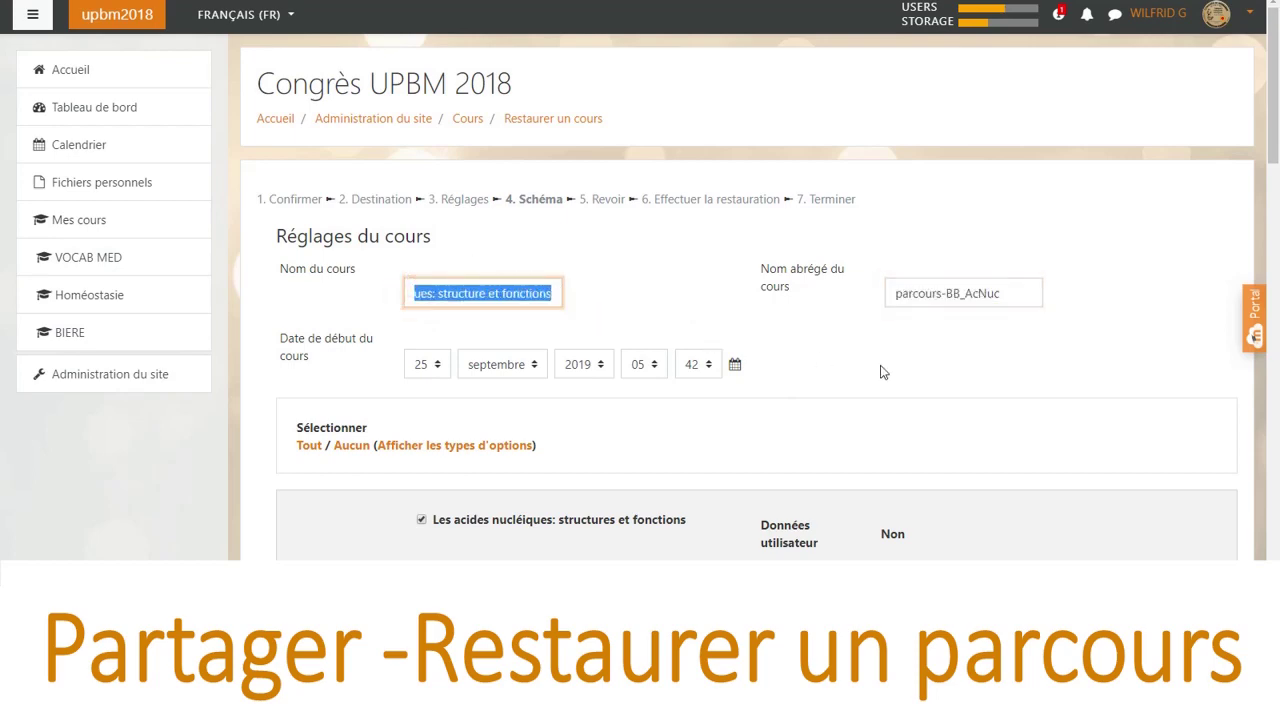
{"action": "scroll", "coordinate": [875, 368], "scroll_direction": "down", "scroll_amount": 10}
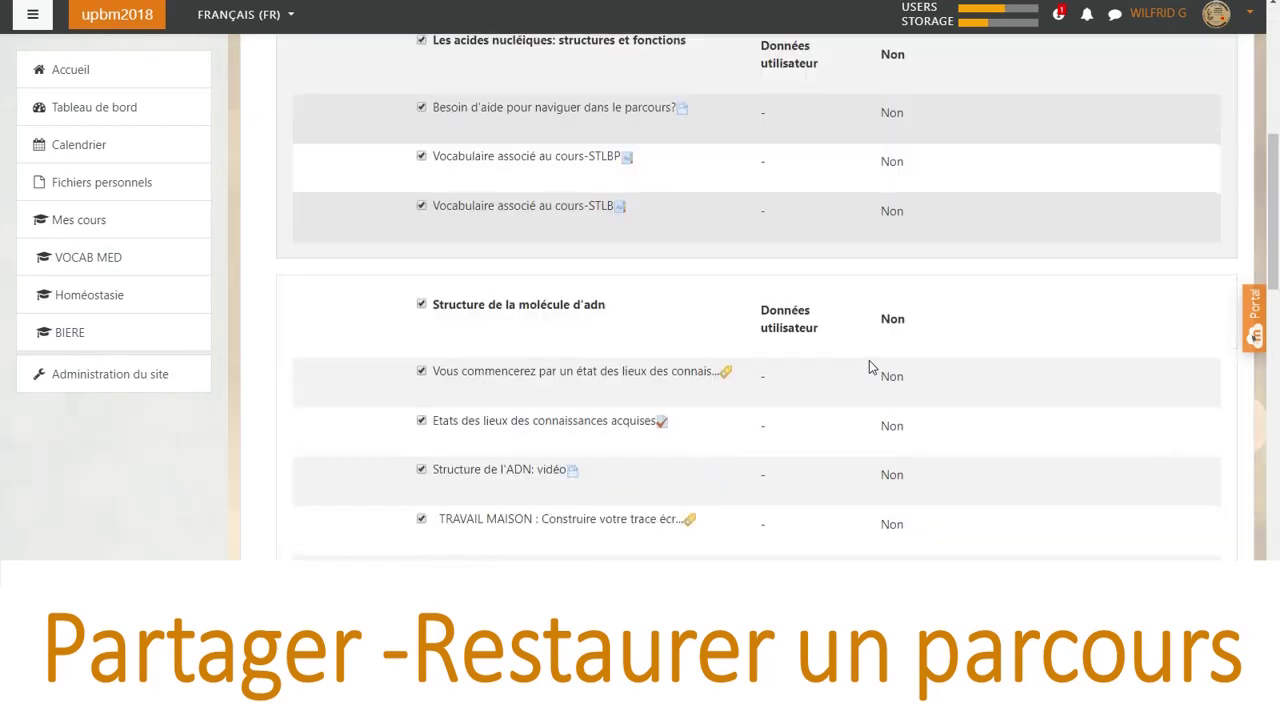
{"action": "scroll", "coordinate": [863, 362], "scroll_direction": "down", "scroll_amount": 5}
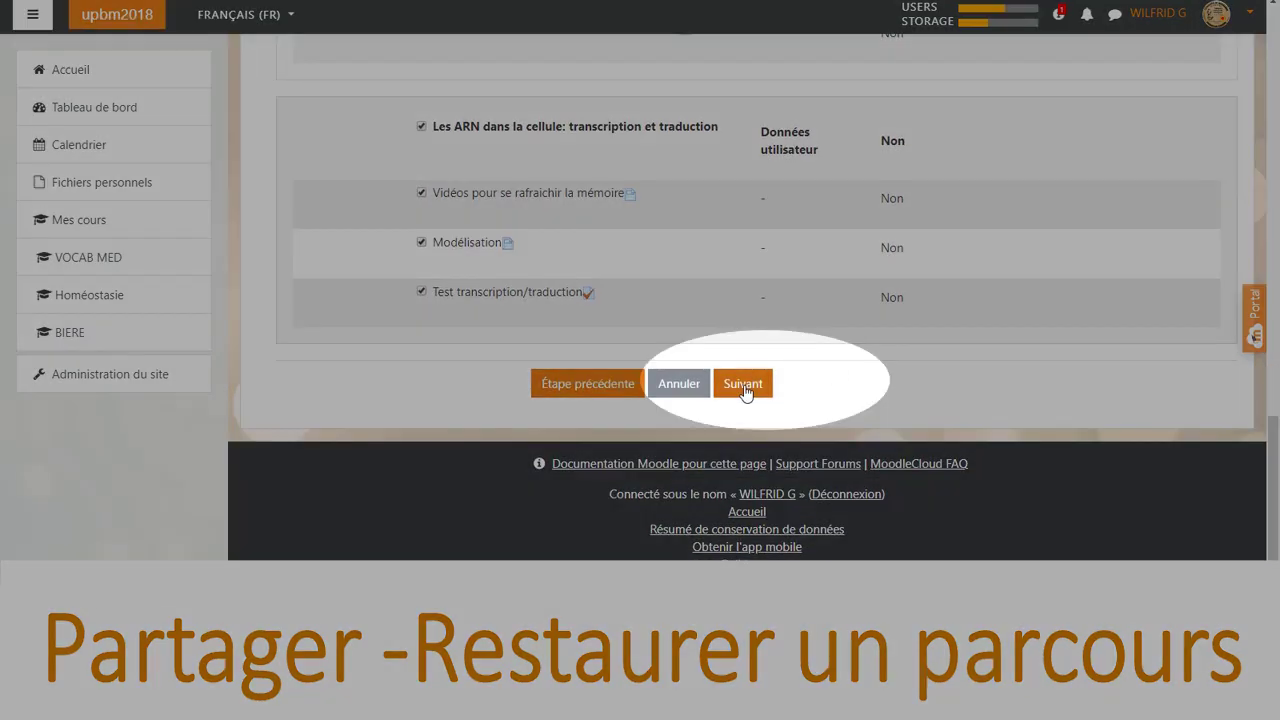
{"action": "left_click", "coordinate": [744, 387]}
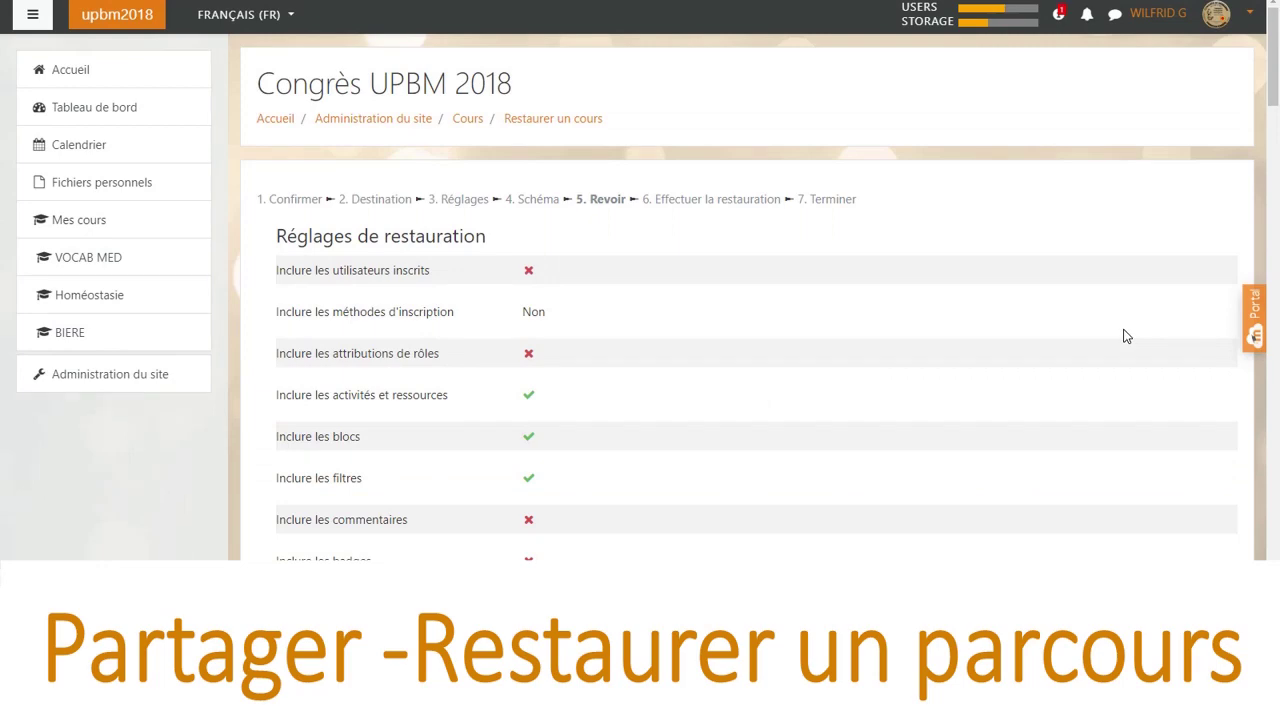
Review the restore summary down to the last section and carry out the restoration
{"action": "scroll", "coordinate": [1066, 340], "scroll_direction": "down", "scroll_amount": 15}
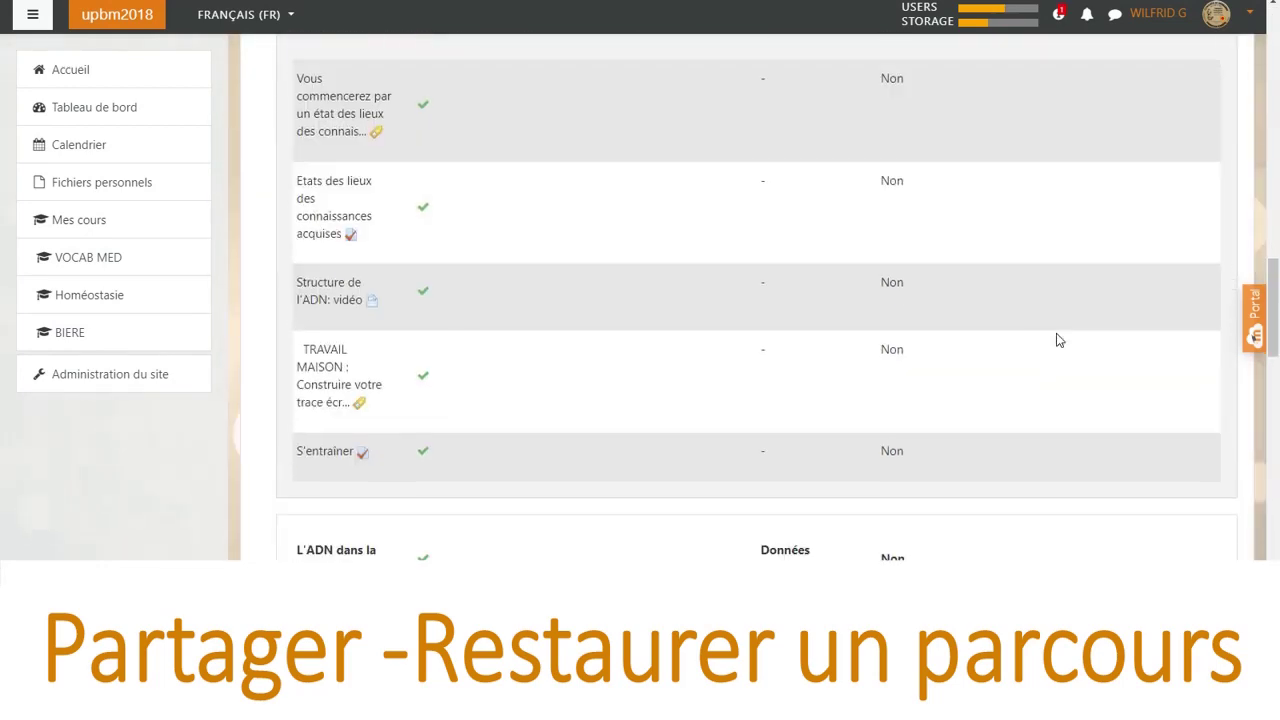
{"action": "scroll", "coordinate": [1058, 338], "scroll_direction": "down", "scroll_amount": 10}
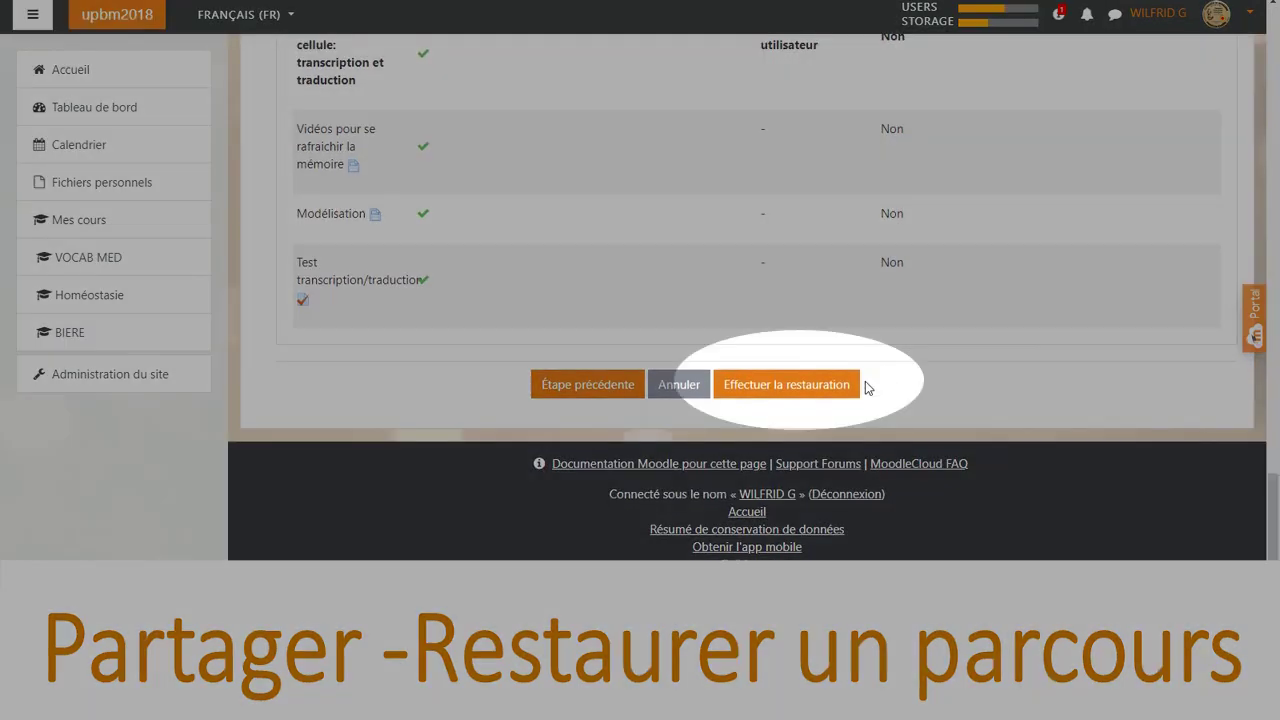
{"action": "left_click", "coordinate": [835, 385]}
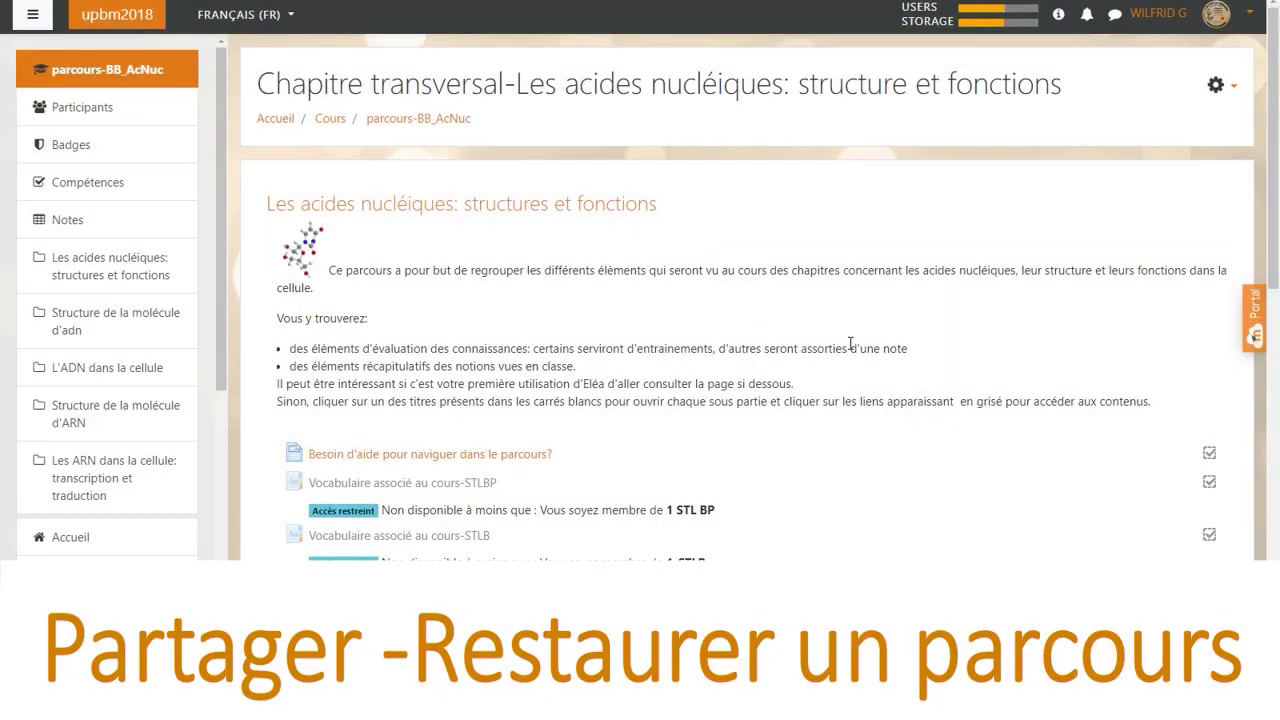
Look over the restored course's introduction and section list, and open the section "Les ARN dans la cellule: transcription et traduction"
{"action": "scroll", "coordinate": [800, 290], "scroll_direction": "down", "scroll_amount": 2}
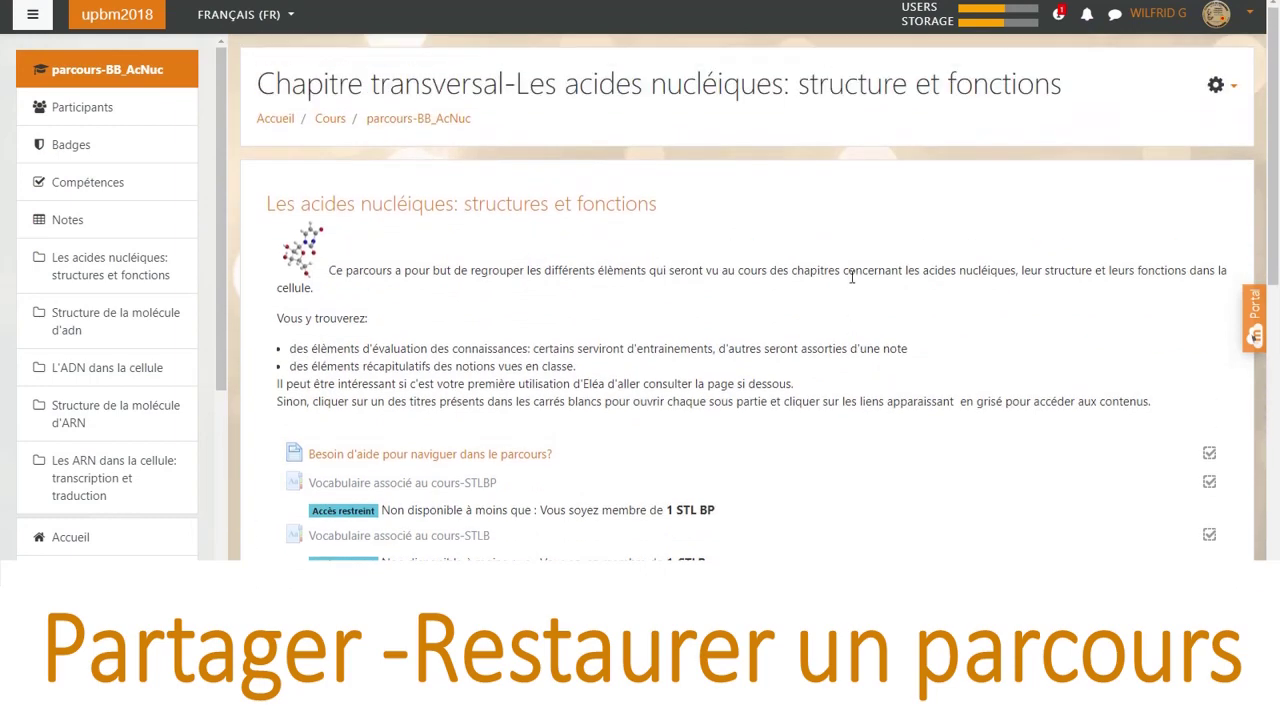
{"action": "scroll", "coordinate": [852, 280], "scroll_direction": "down", "scroll_amount": 3}
{"action": "scroll", "coordinate": [852, 277], "scroll_direction": "down", "scroll_amount": 4}
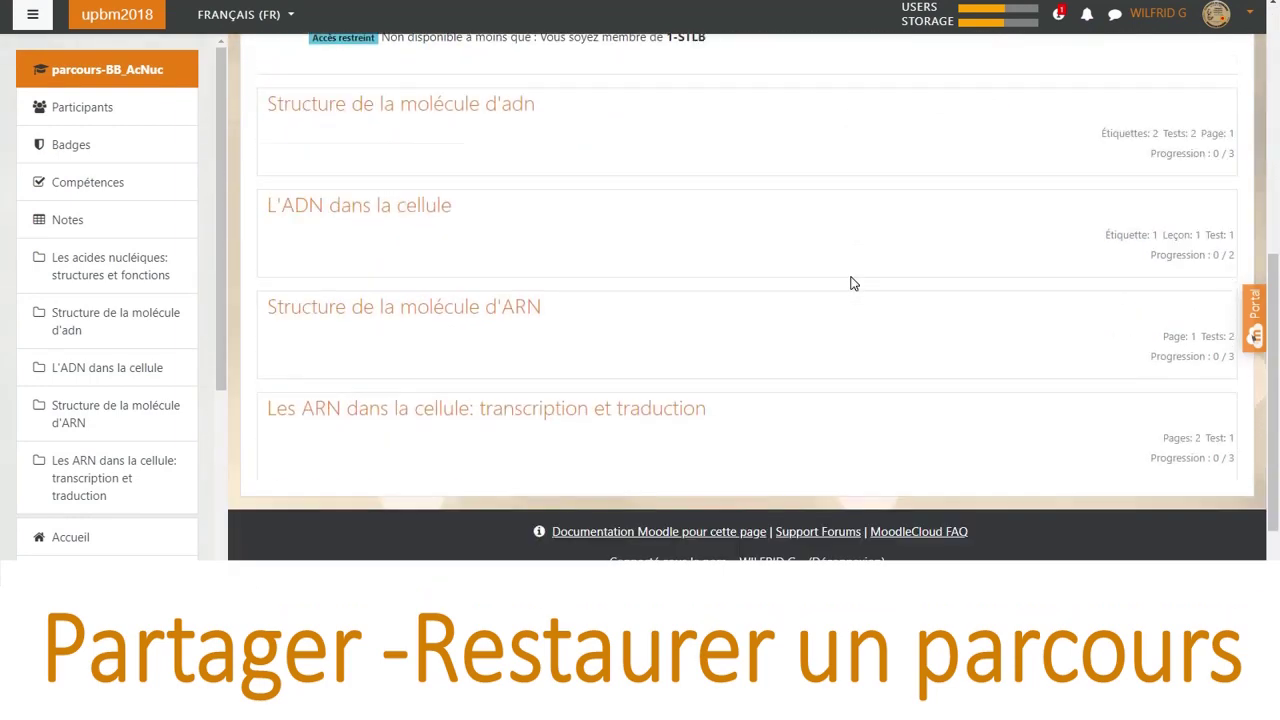
{"action": "scroll", "coordinate": [852, 280], "scroll_direction": "up", "scroll_amount": 1}
{"action": "scroll", "coordinate": [852, 284], "scroll_direction": "down", "scroll_amount": 1}
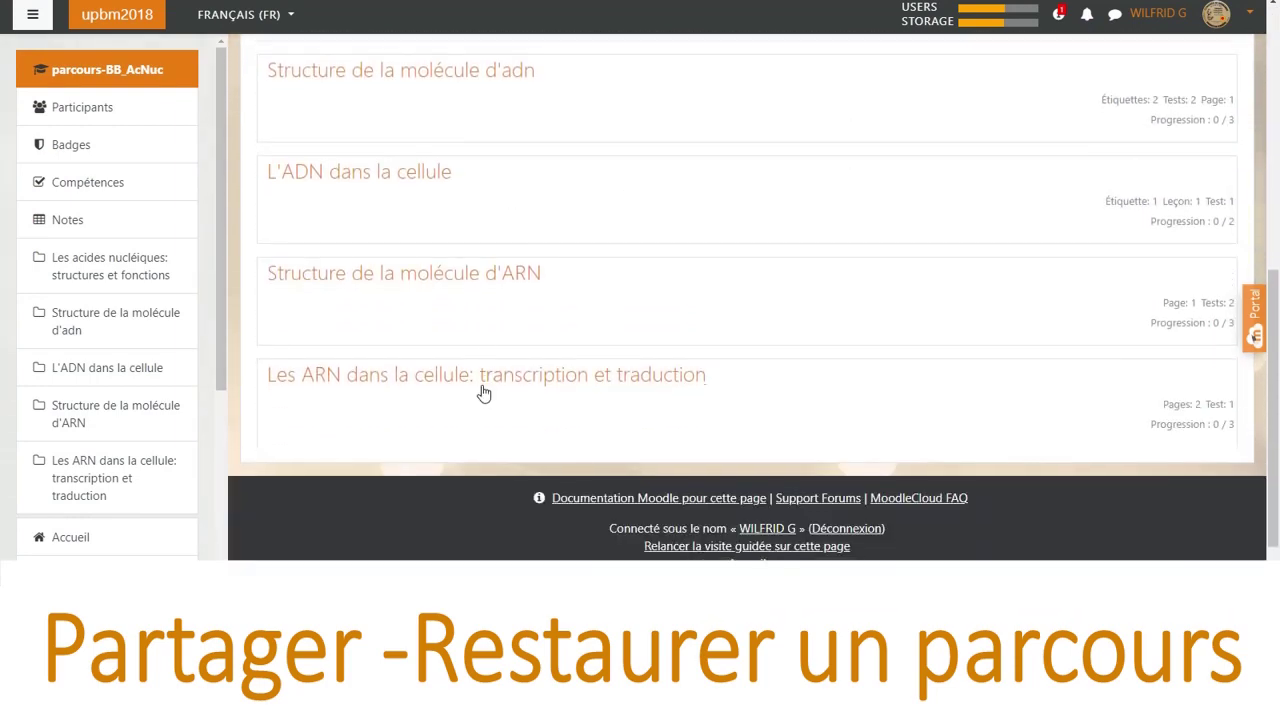
{"action": "left_click", "coordinate": [494, 378]}
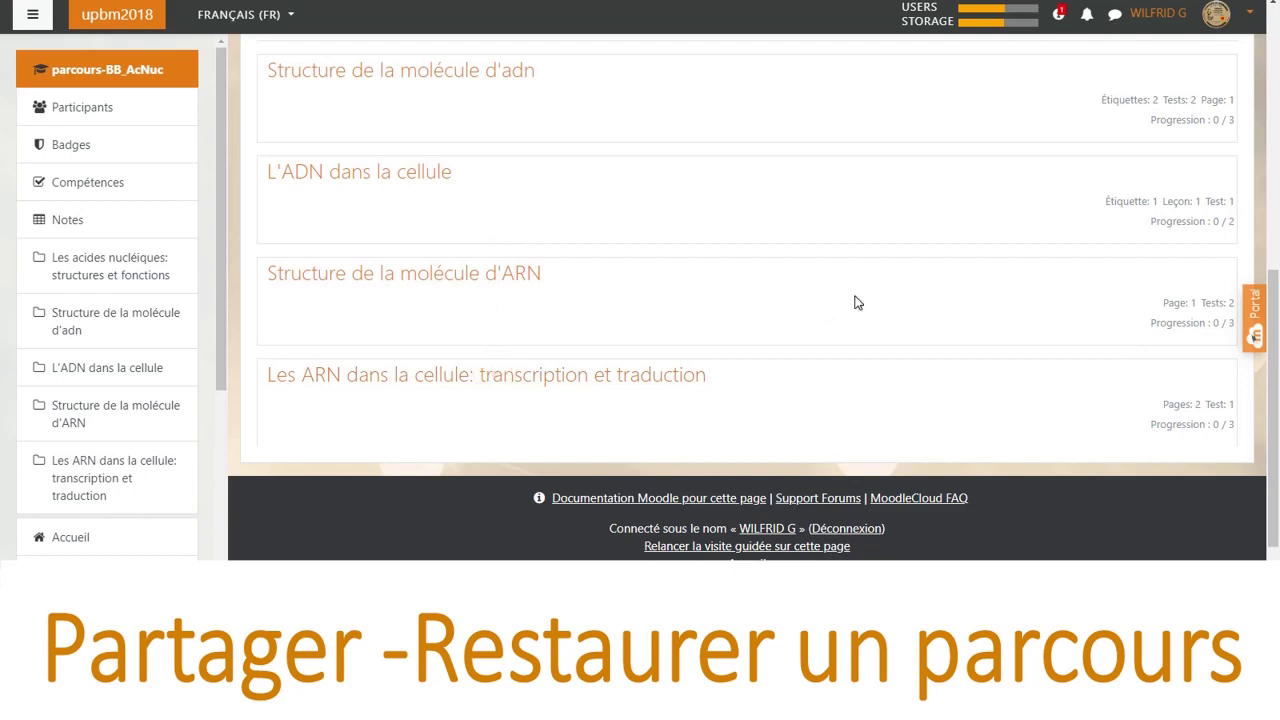